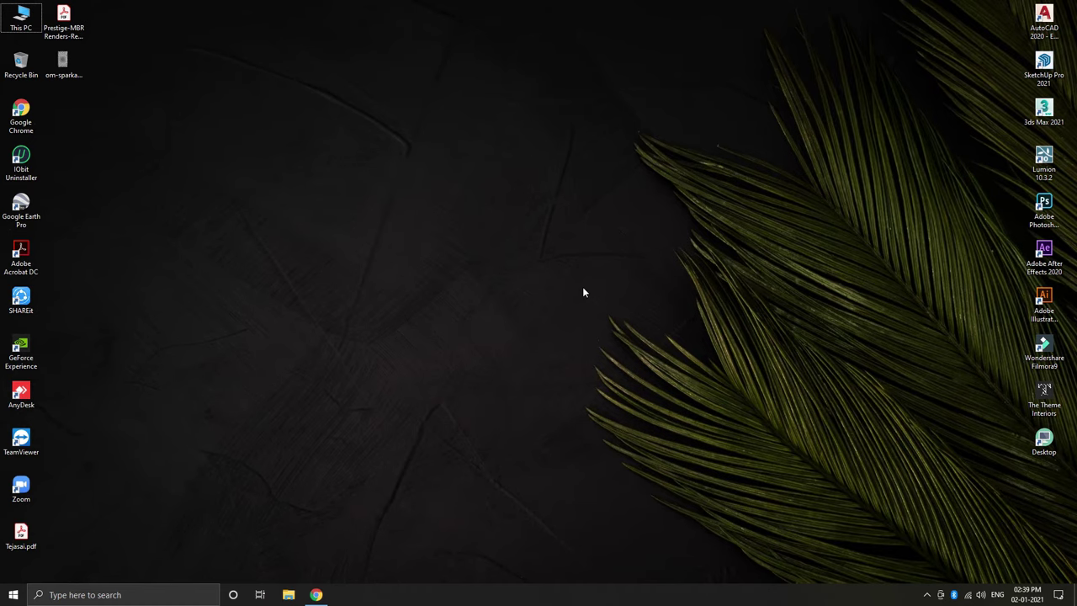
# Step: Search Google for 'image to dxf converter' and open Convertio's JPG to DXF converter page
pyautogui.click(325, 594)
pyautogui.click(444, 286)
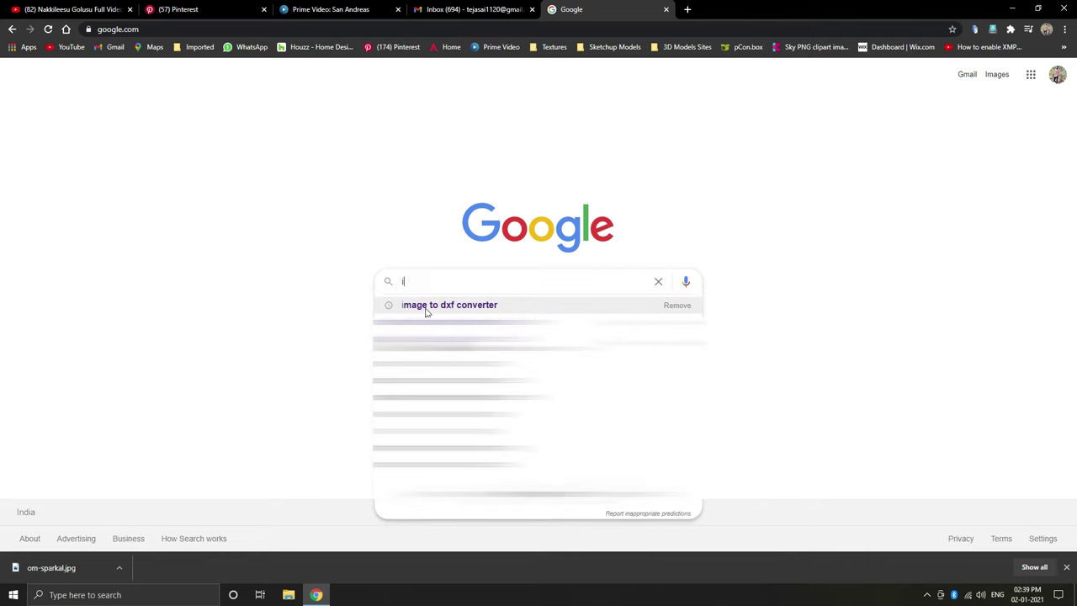
pyautogui.click(425, 306)
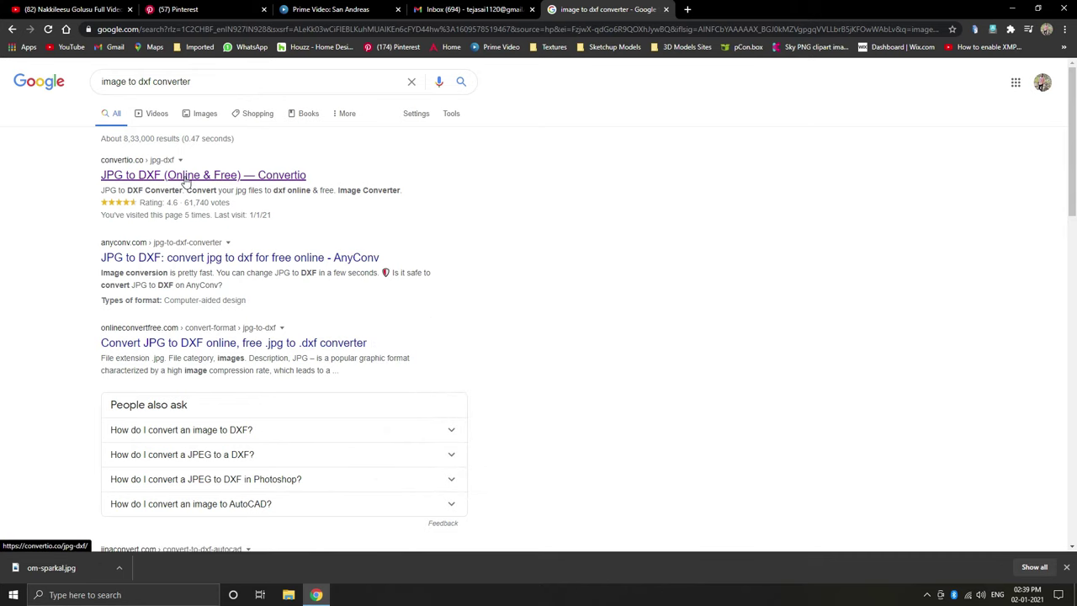
pyautogui.click(183, 176)
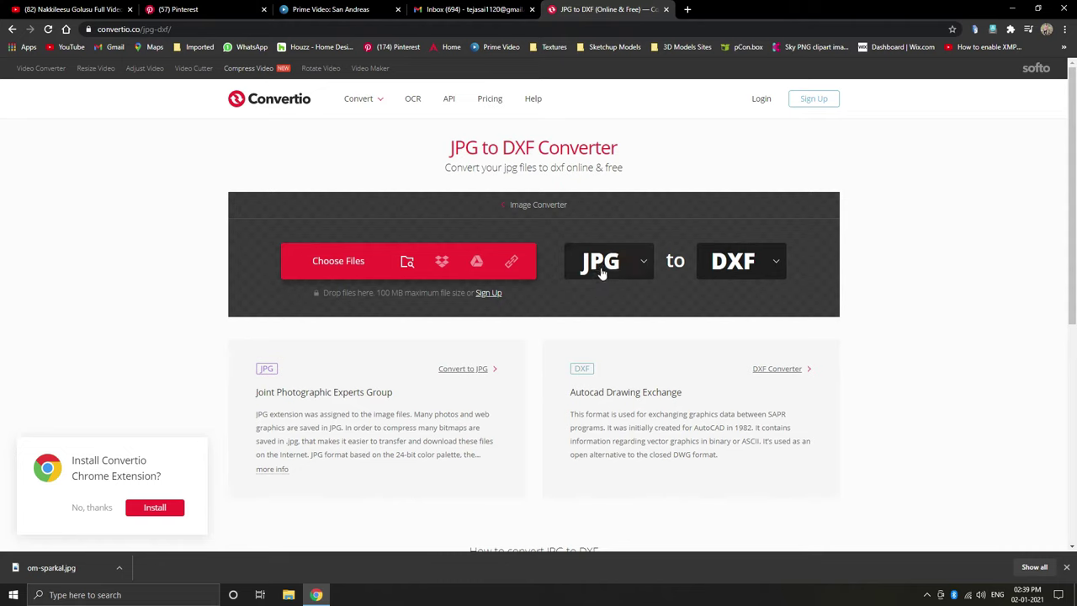
# Step: Upload om-sparkal.jpg to Convertio and convert it to DXF
pyautogui.click(333, 262)
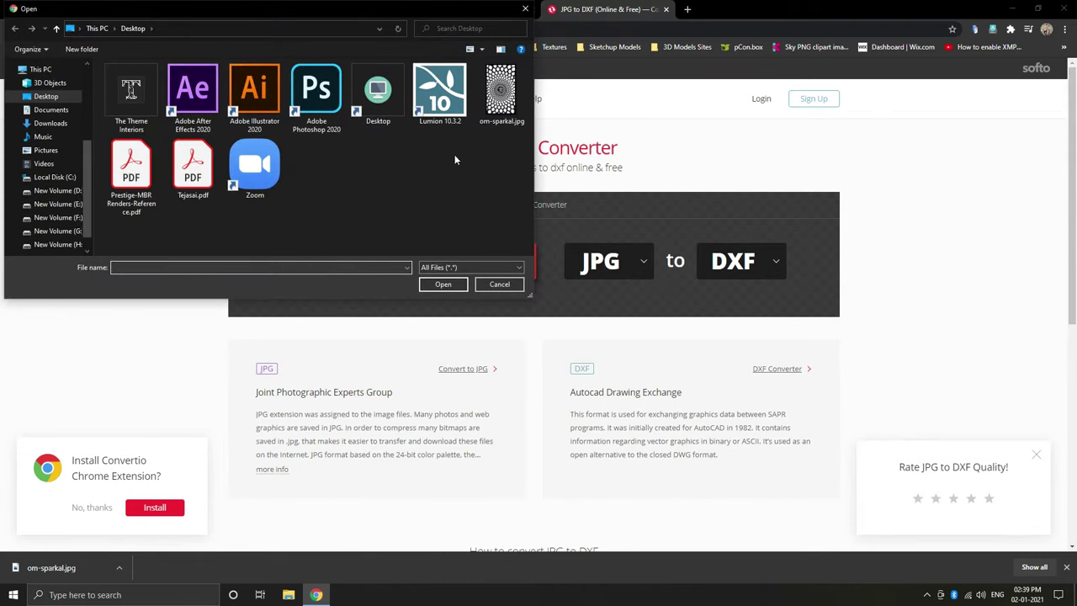
pyautogui.click(501, 94)
pyautogui.click(442, 283)
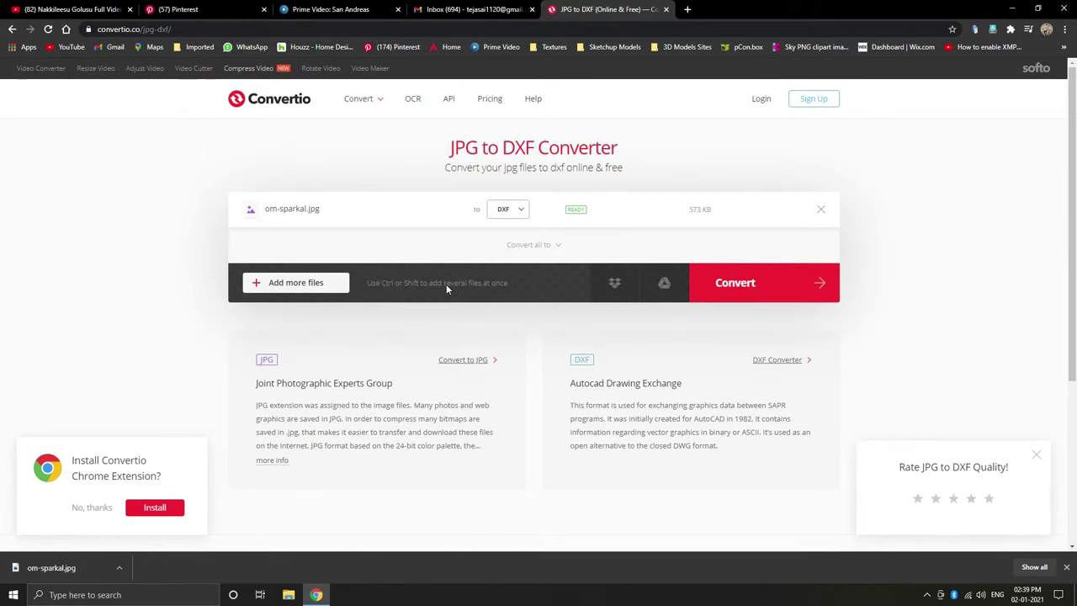
pyautogui.click(746, 284)
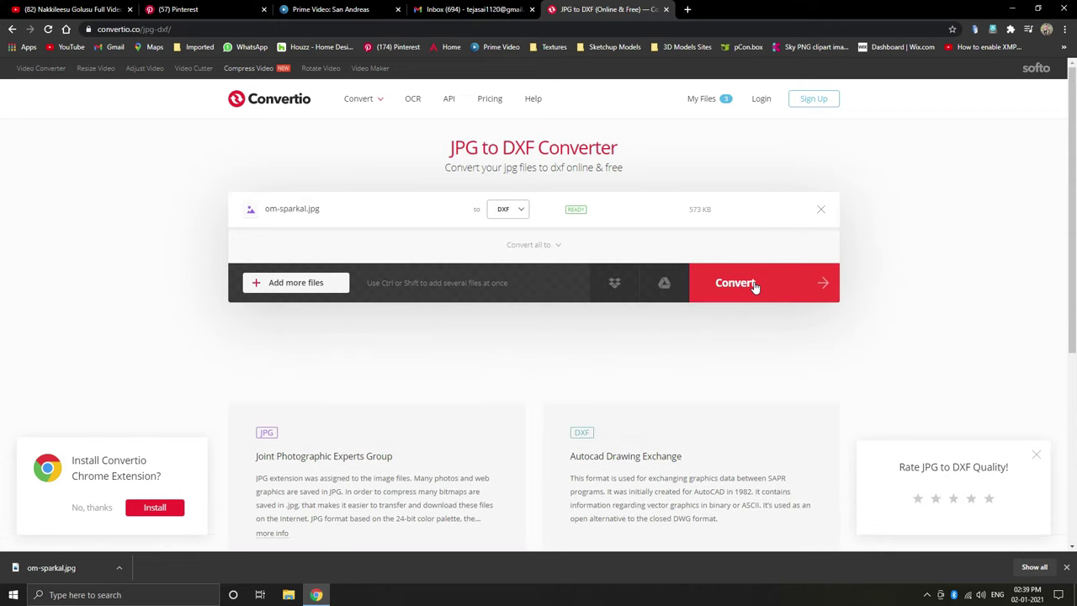
pyautogui.click(754, 286)
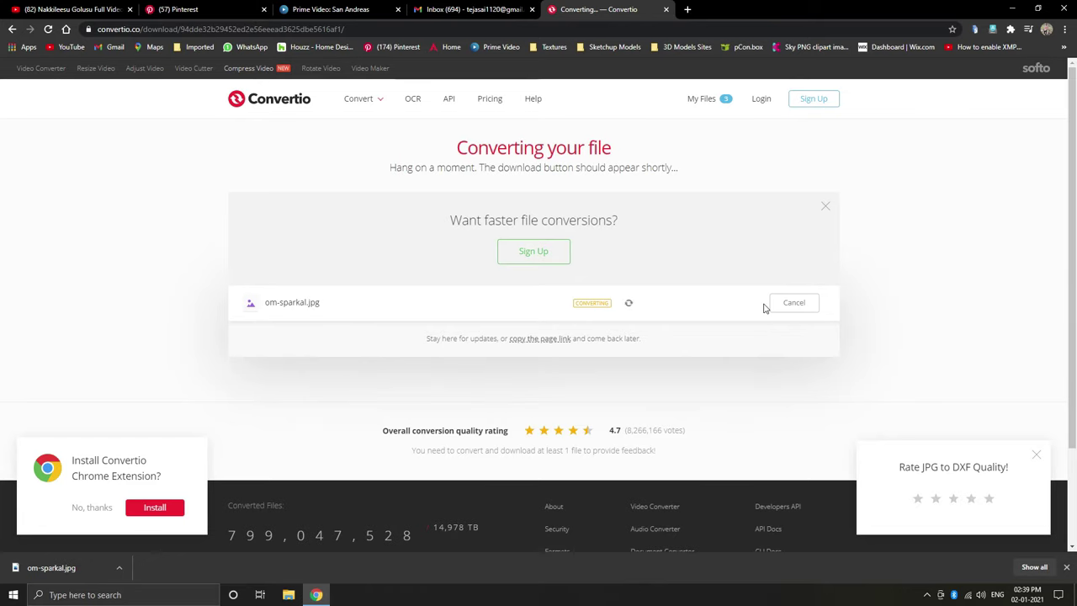
# Step: Download om-sparkal.dxf to the Desktop, minimize Chrome and launch SketchUp Pro 2021
pyautogui.click(795, 304)
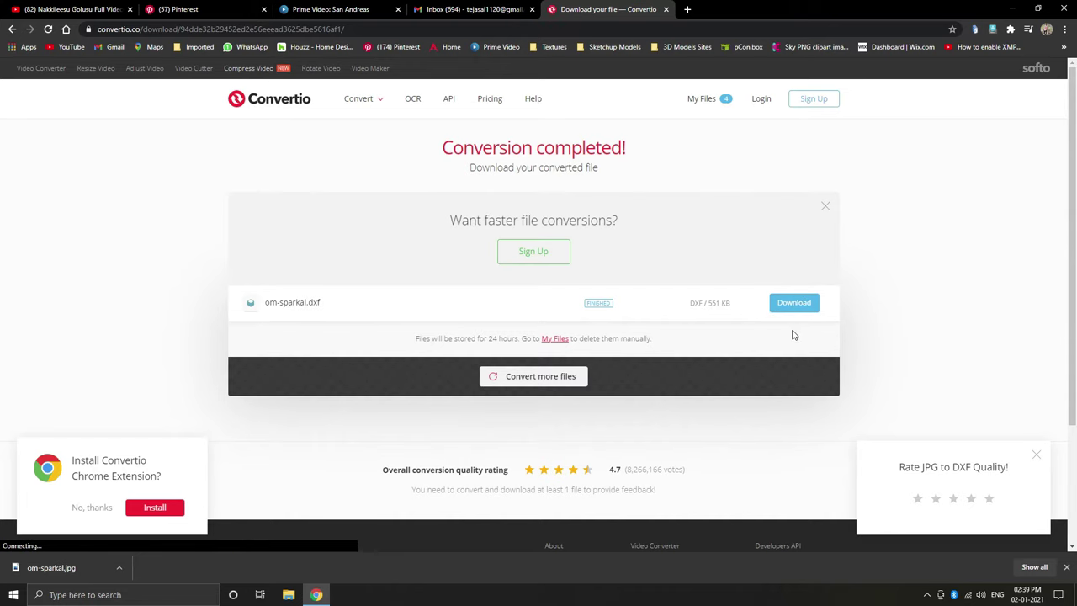
pyautogui.click(46, 96)
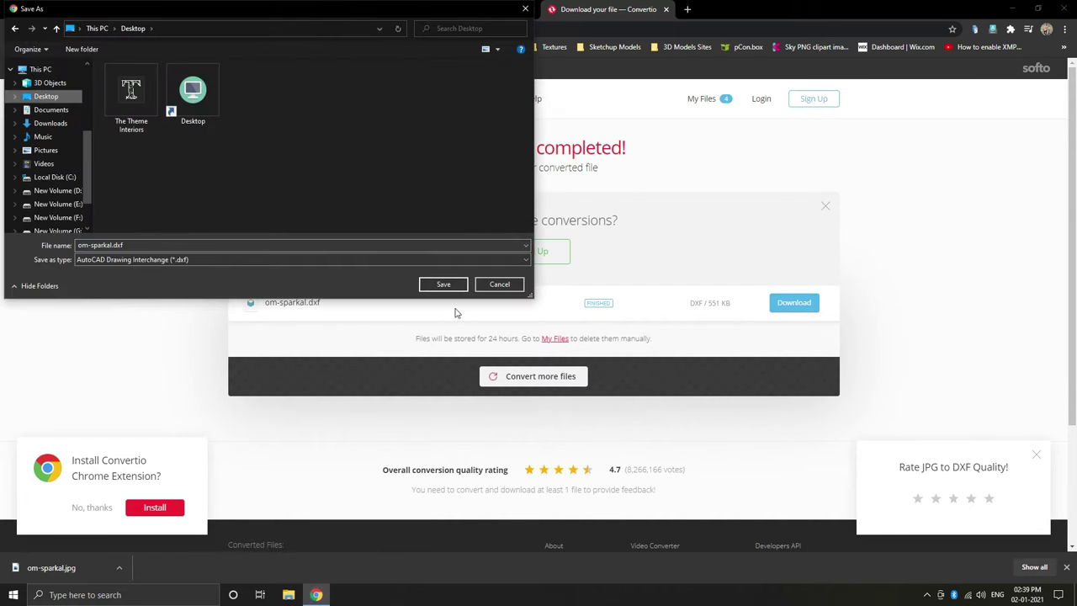
pyautogui.click(443, 284)
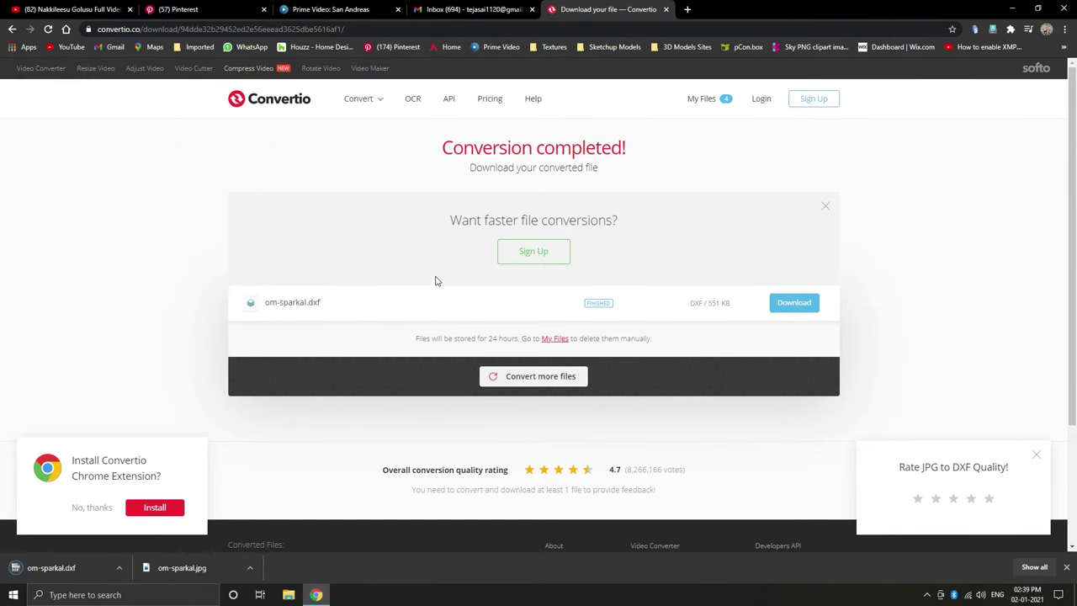
pyautogui.click(1012, 8)
pyautogui.click(1043, 76)
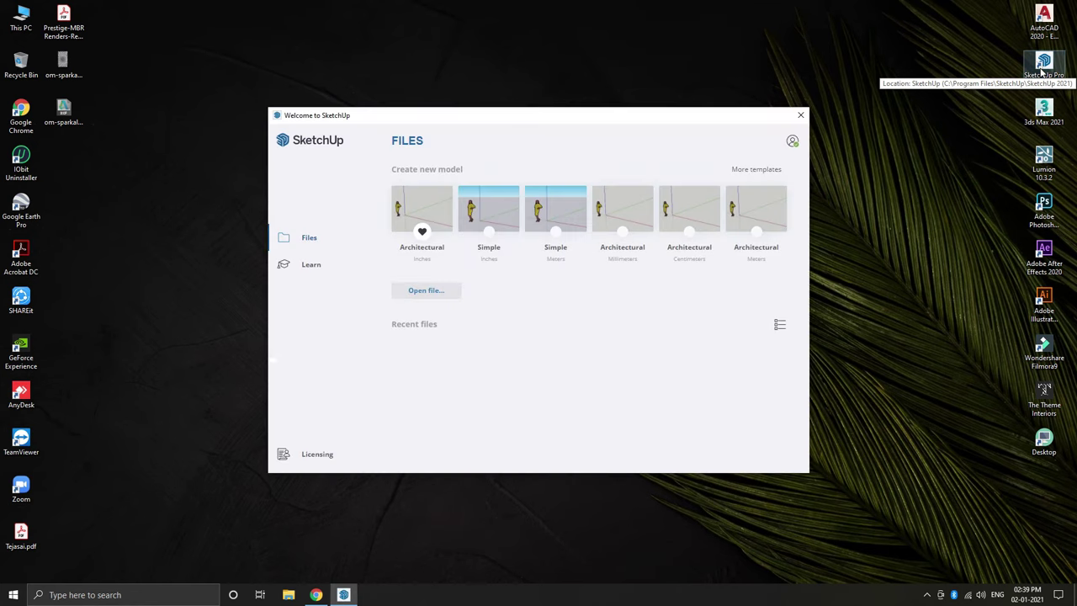
# Step: Start a new model from a template and delete the default scale figure
pyautogui.click(427, 246)
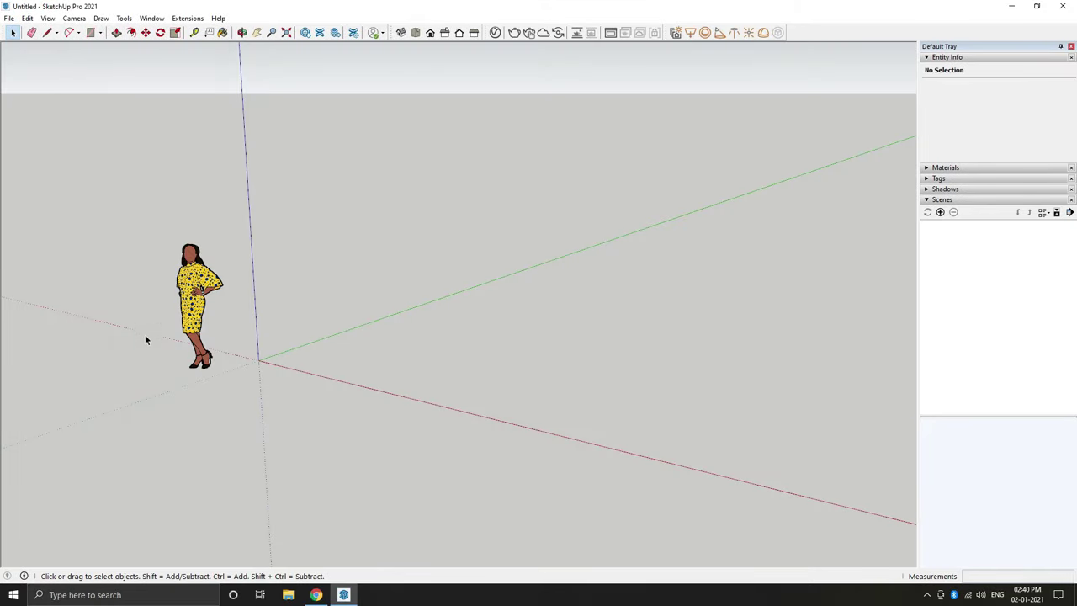
pyautogui.click(198, 304)
pyautogui.press('Delete')
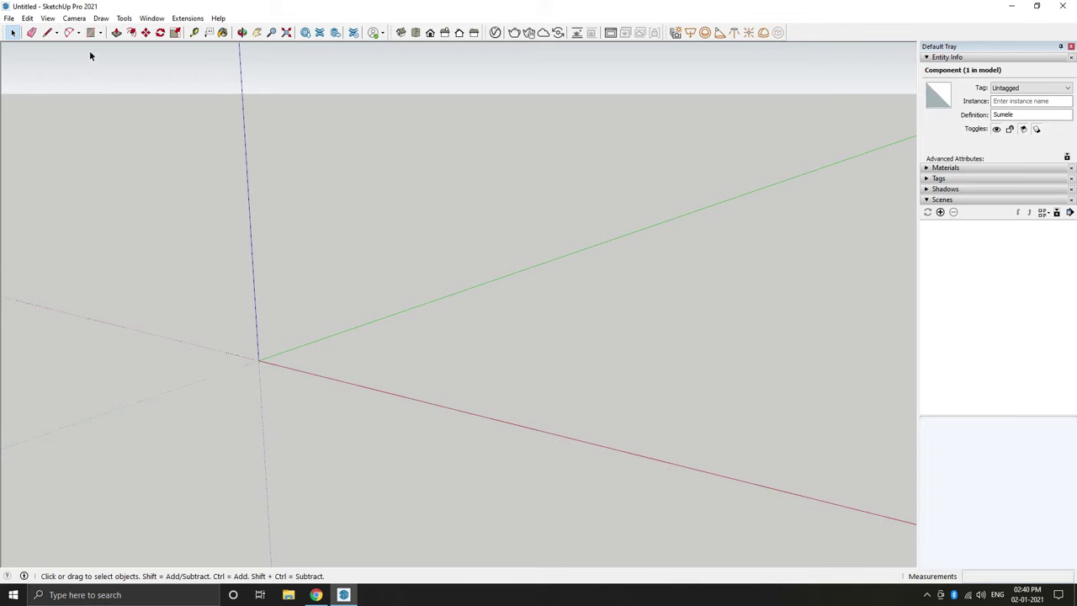
pyautogui.click(52, 20)
pyautogui.moveTo(84, 178)
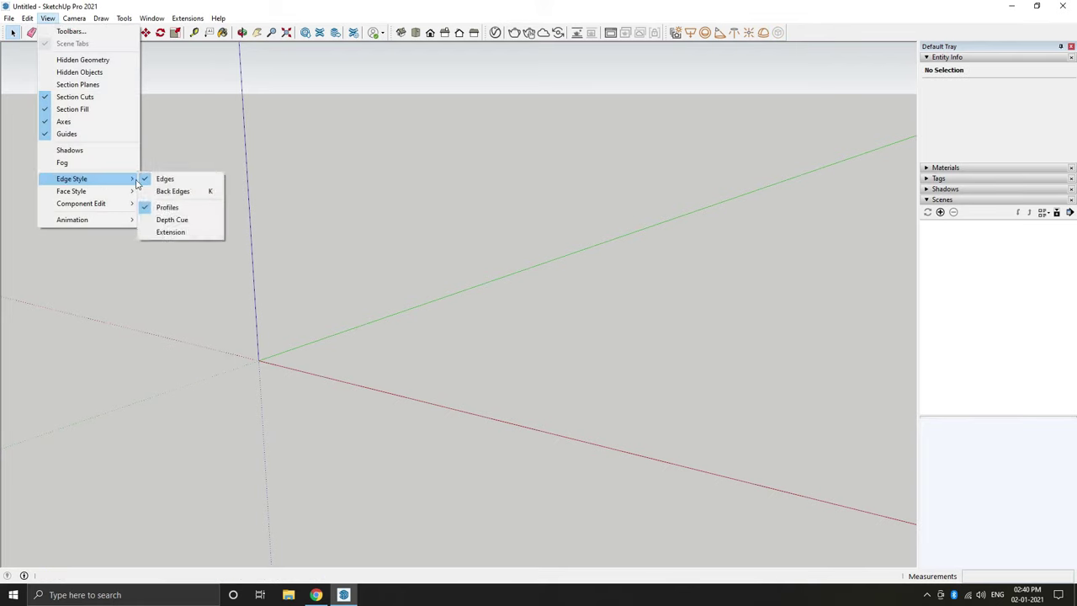
pyautogui.click(151, 209)
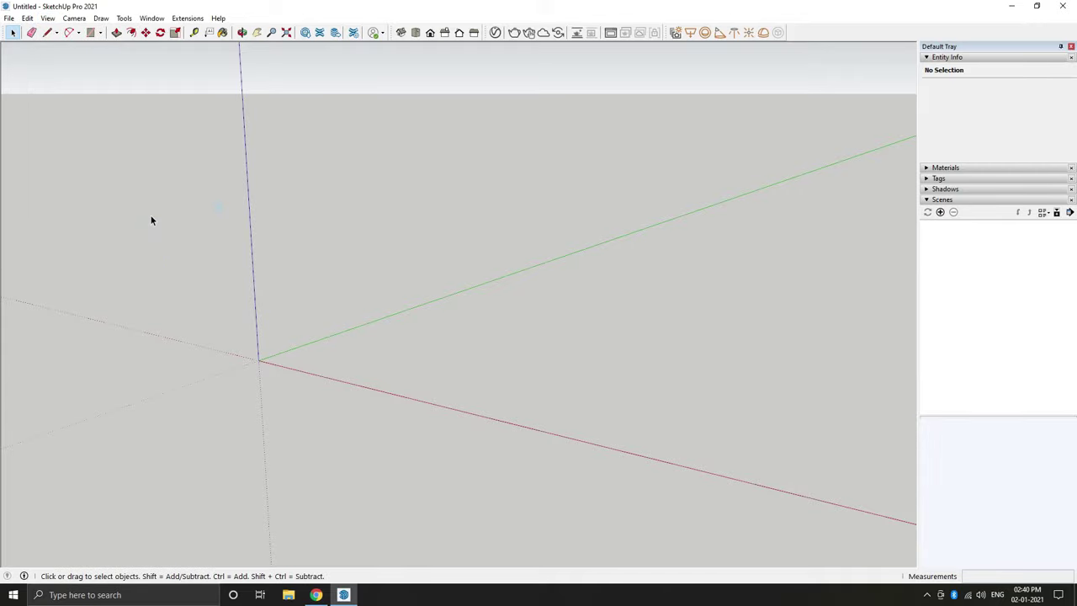
# Step: Import om-sparkal.dxf via File > Import and view the Om pattern from above
pyautogui.click(8, 18)
pyautogui.click(72, 209)
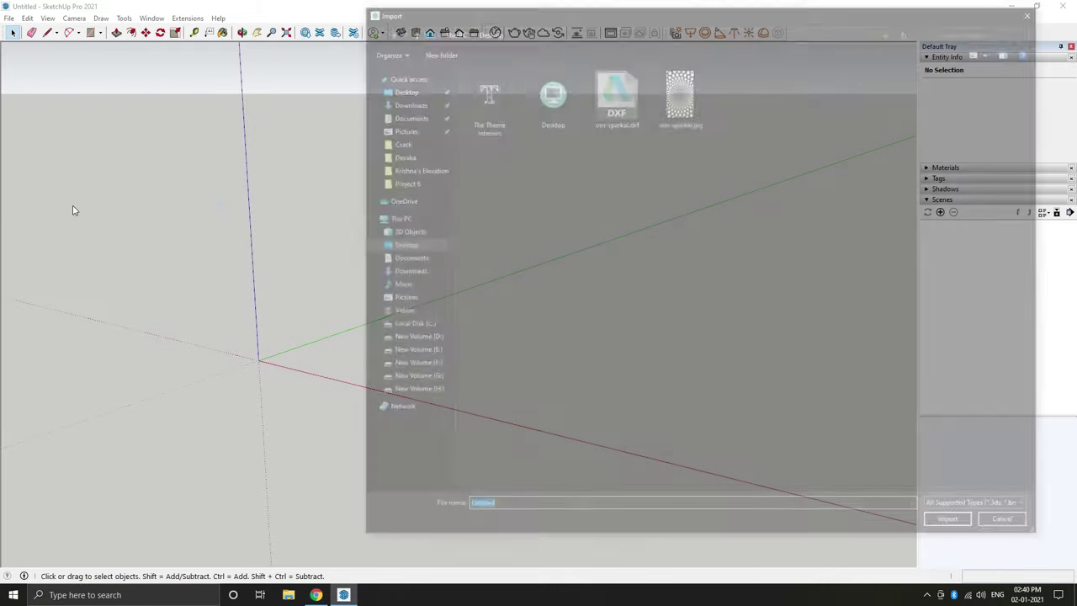
pyautogui.click(615, 93)
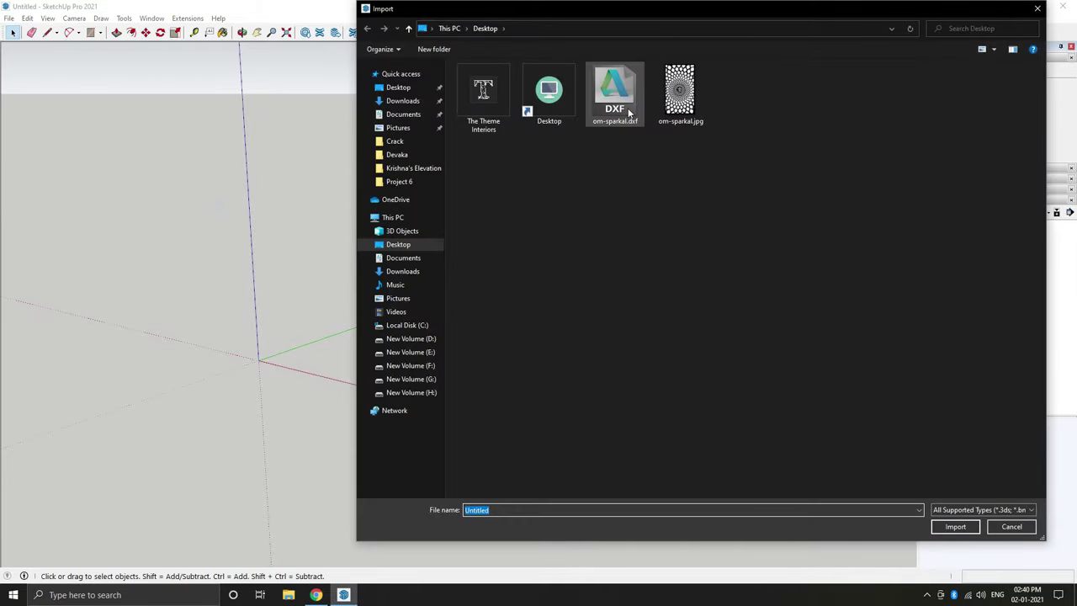
pyautogui.click(955, 526)
pyautogui.click(597, 381)
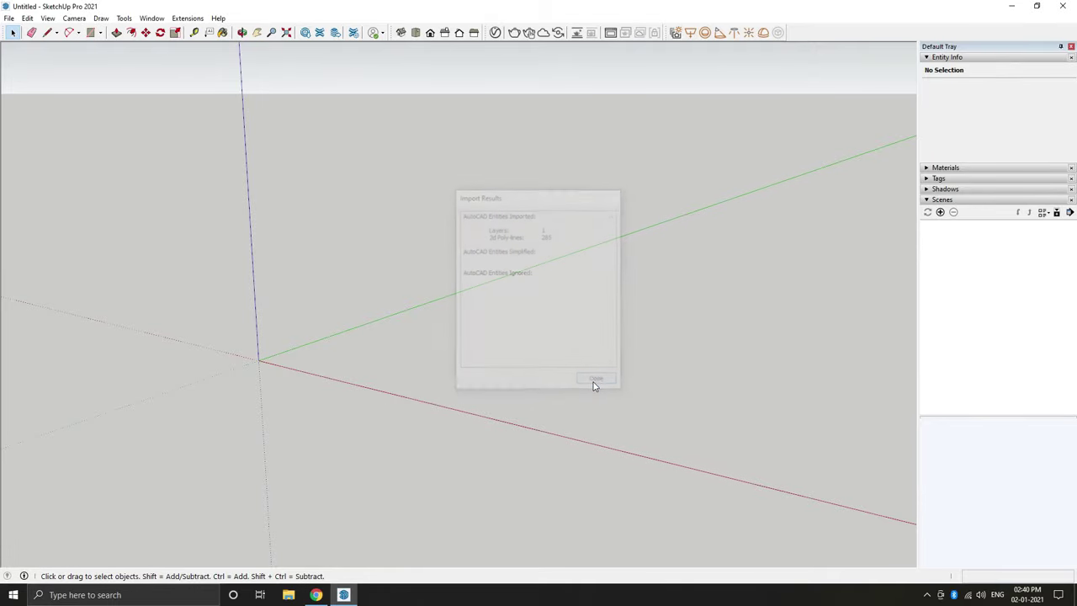
pyautogui.moveTo(580, 396)
pyautogui.mouseDown(button='middle')
pyautogui.moveTo(300, 454)
pyautogui.moveTo(491, 535)
pyautogui.mouseUp(button='middle')
# Step: Measure along the pattern's bottom edge with the Tape Measure and place a guide line
pyautogui.press('t')
pyautogui.click(528, 513)
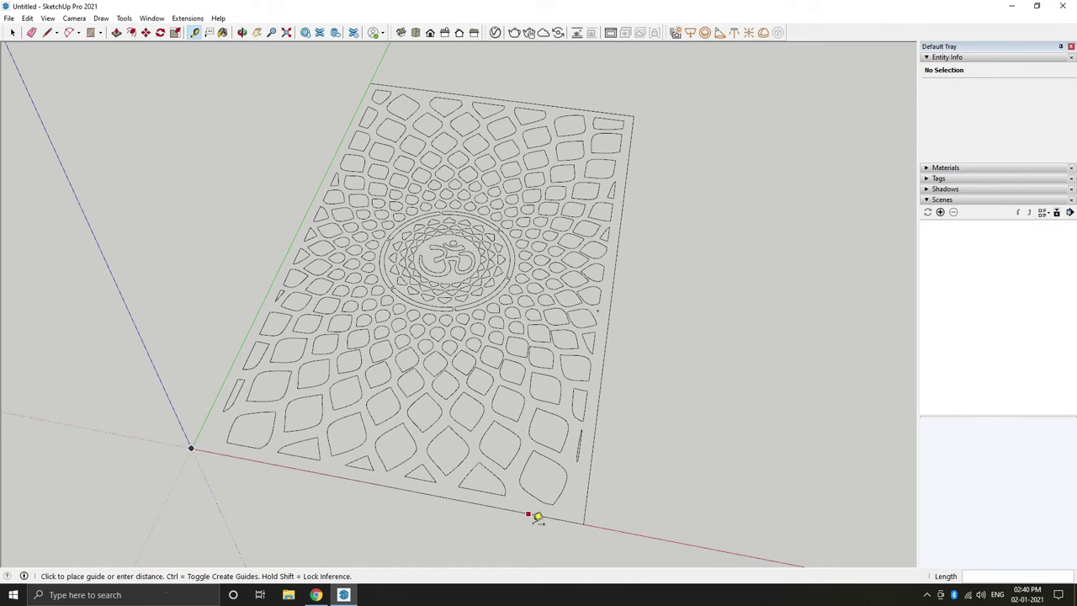
pyautogui.click(572, 524)
pyautogui.click(614, 530)
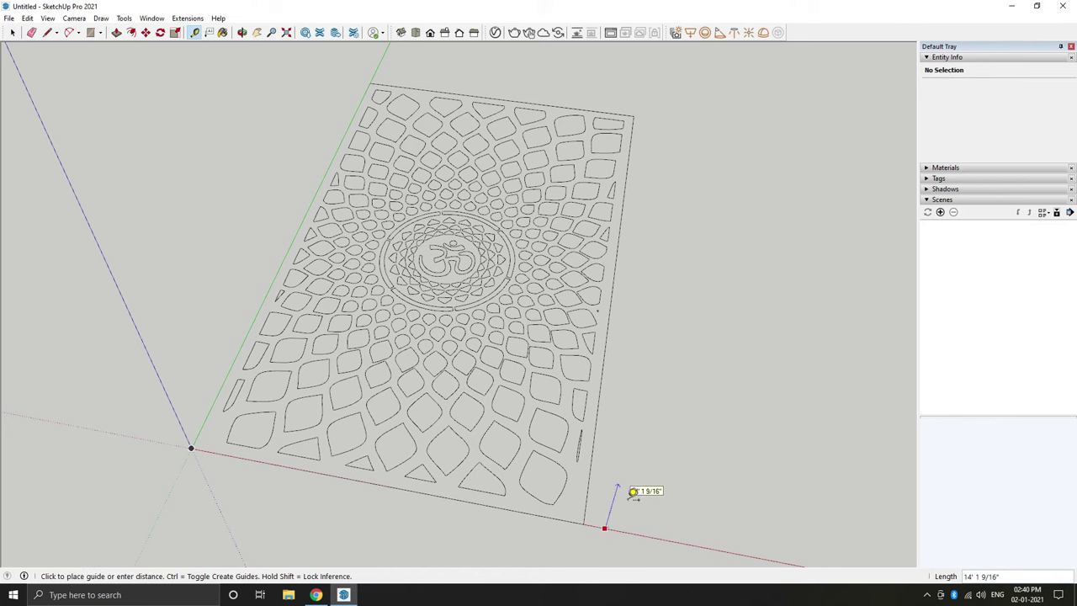
pyautogui.press('space')
pyautogui.moveTo(624, 559); pyautogui.dragTo(514, 541, button='middle')
pyautogui.press('t')
pyautogui.click(490, 534)
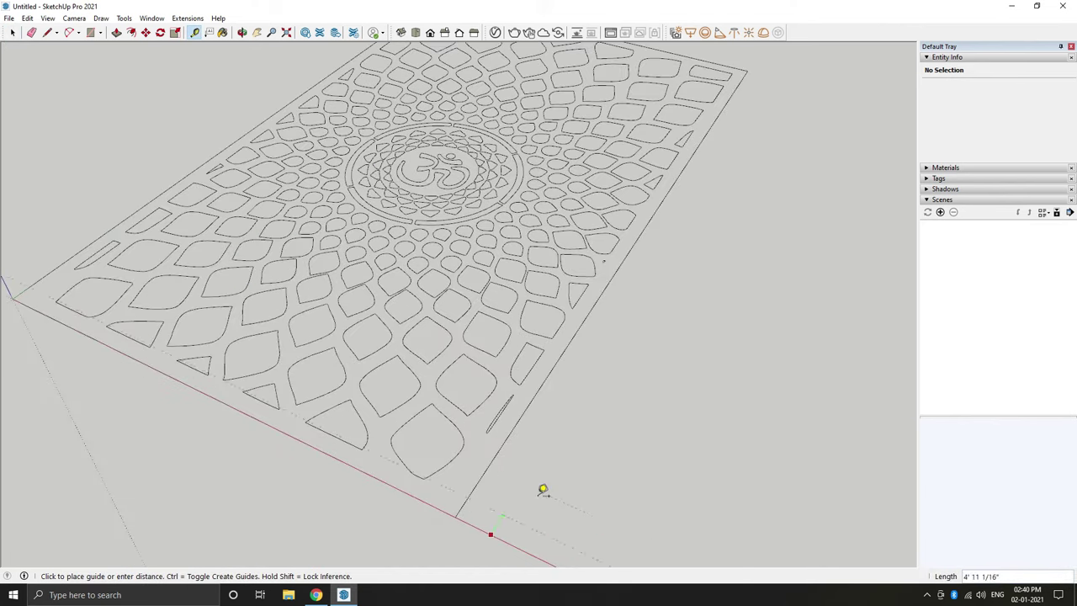
pyautogui.write("10'")
pyautogui.click(543, 488)
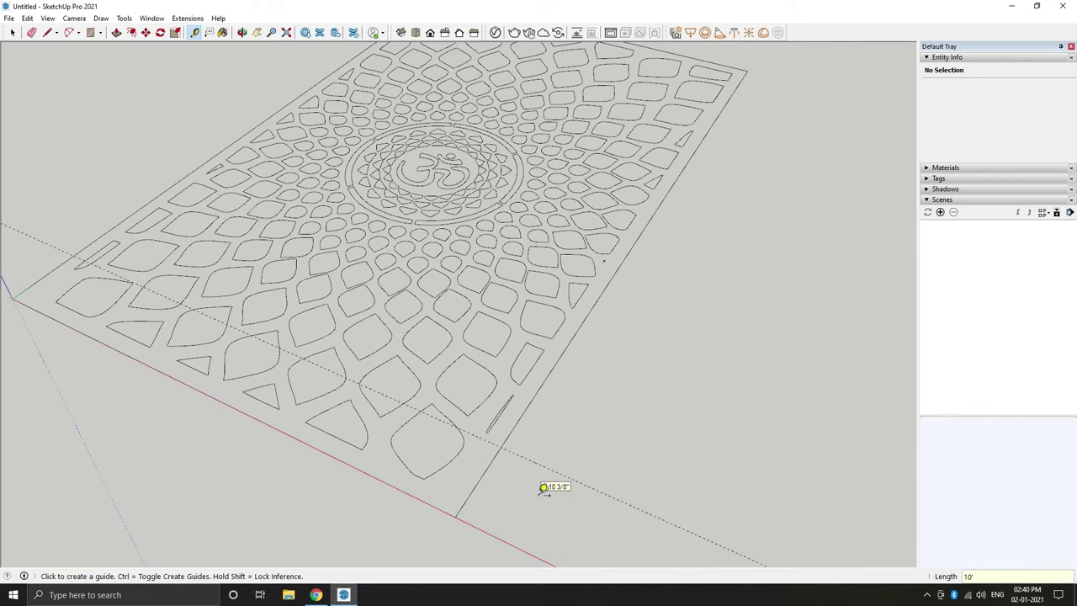
# Step: Place a Tape Measure guide parallel to the panel's front edge
pyautogui.moveTo(548, 488)
pyautogui.mouseDown(button='middle')
pyautogui.moveTo(551, 442)
pyautogui.moveTo(269, 343)
pyautogui.moveTo(218, 345)
pyautogui.mouseUp(button='middle')
pyautogui.click(217, 345)
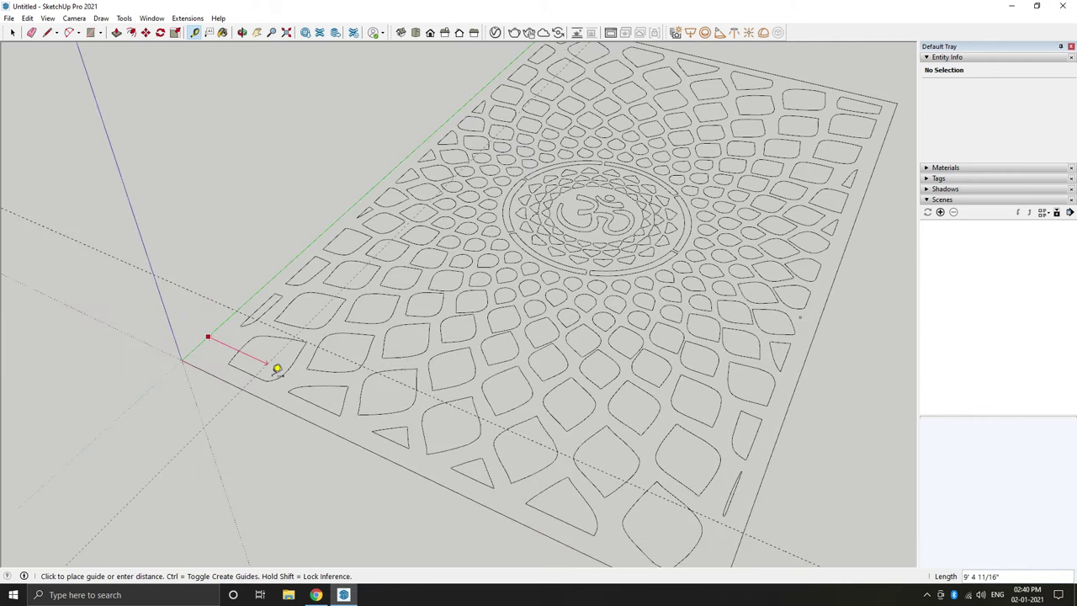
pyautogui.click(286, 370)
pyautogui.scroll(-3, 287, 370)
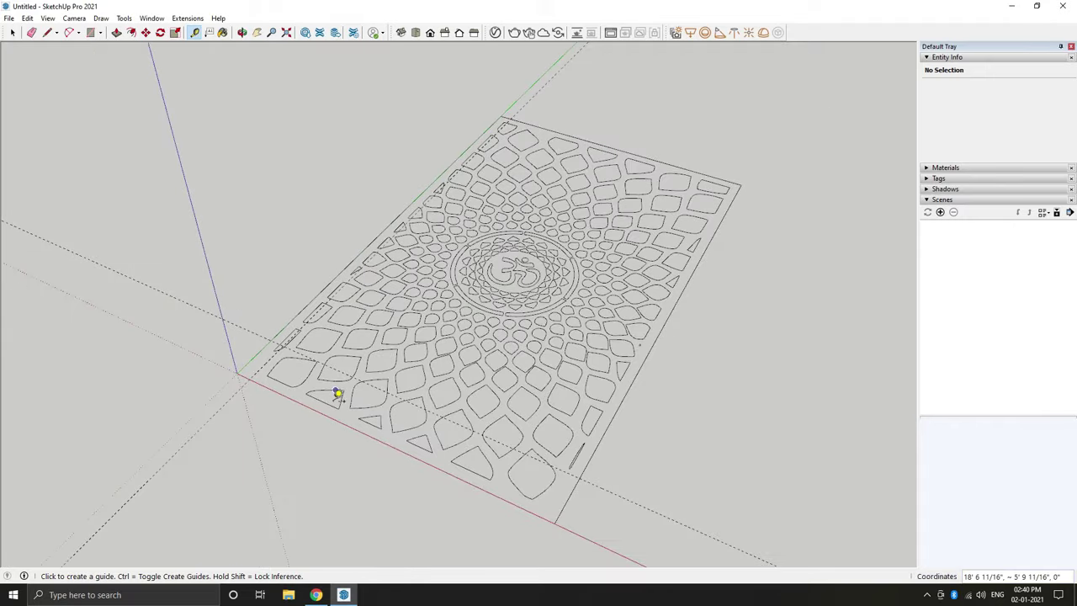
pyautogui.press('space')
# Step: Scale the jali component down from its corner so its edge meets the guide
pyautogui.click(708, 249)
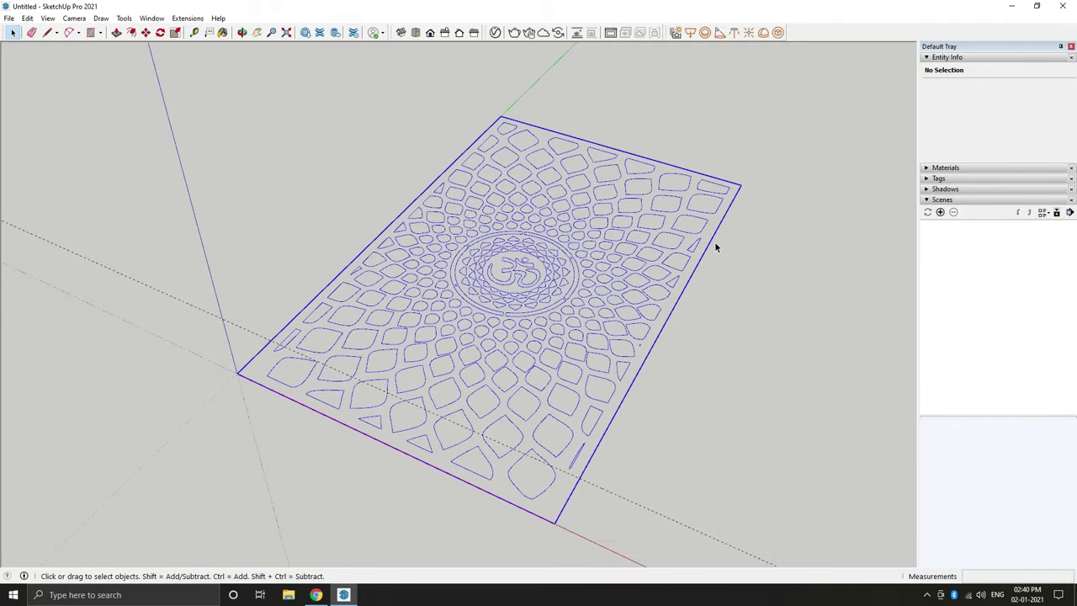
pyautogui.press('s')
pyautogui.moveTo(742, 185)
pyautogui.mouseDown()
pyautogui.moveTo(613, 260)
pyautogui.moveTo(323, 389)
pyautogui.mouseUp()
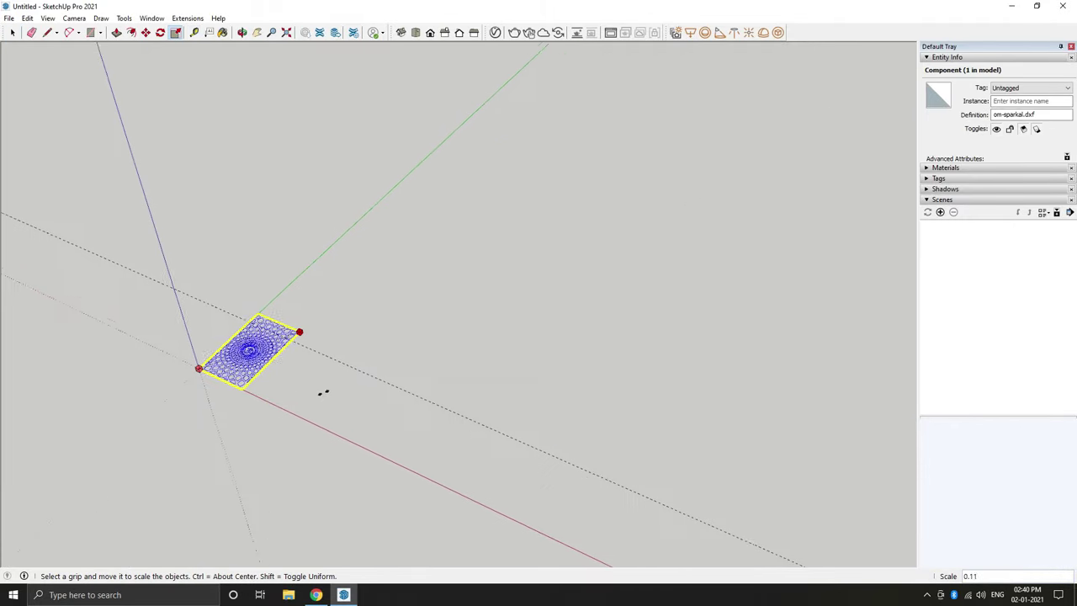
pyautogui.scroll(3, 244, 320)
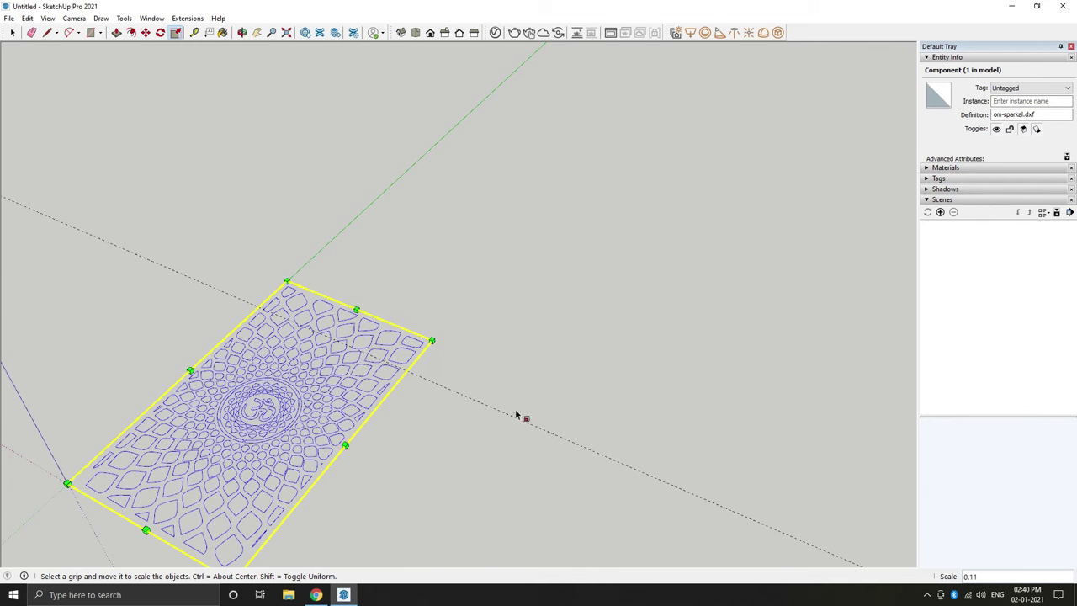
pyautogui.scroll(2, 435, 335)
pyautogui.moveTo(435, 335)
pyautogui.mouseDown()
pyautogui.moveTo(397, 374)
pyautogui.moveTo(375, 361)
pyautogui.mouseUp()
pyautogui.press('space')
pyautogui.scroll(-3, 424, 288)
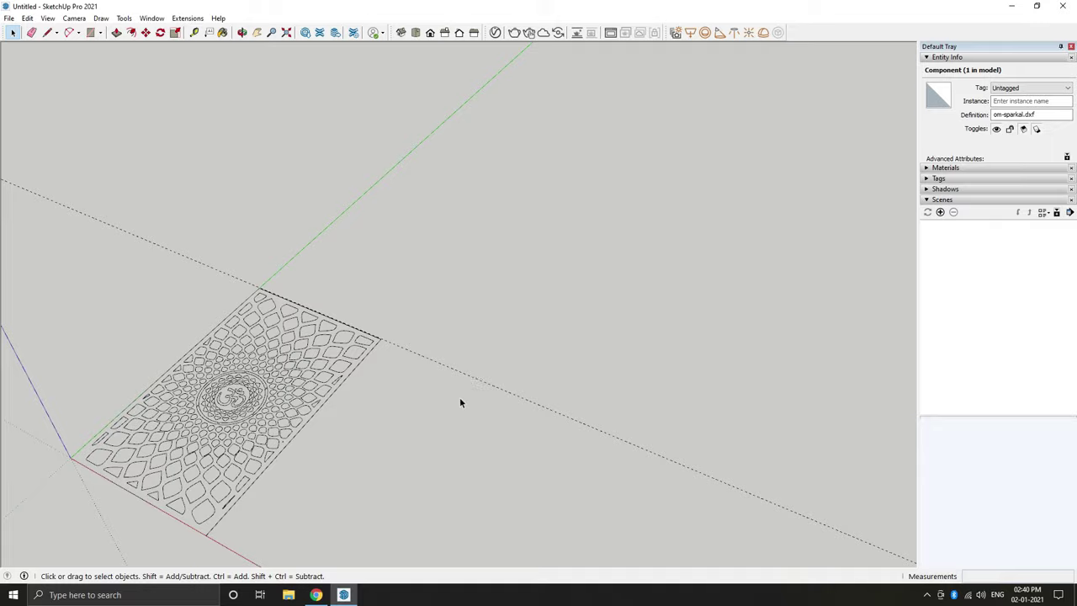
pyautogui.press('e')
pyautogui.moveTo(519, 384)
pyautogui.mouseDown(button='middle')
pyautogui.moveTo(280, 464)
pyautogui.moveTo(332, 286)
pyautogui.mouseUp(button='middle')
# Step: Select the jali component and explode it into loose edges
pyautogui.scroll(3, 280, 464)
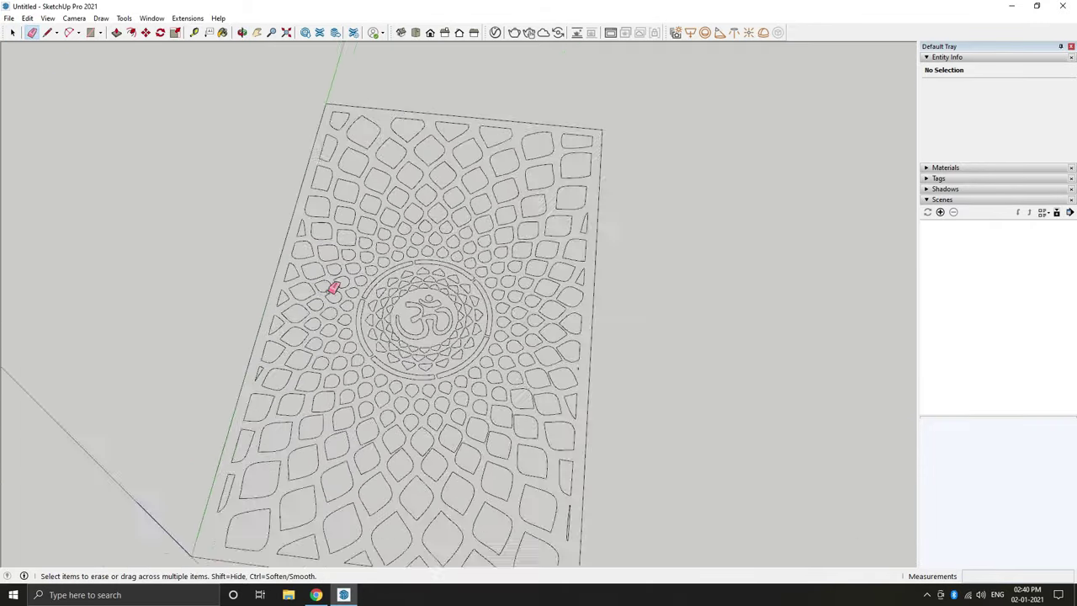
pyautogui.press('space')
pyautogui.moveTo(399, 457); pyautogui.dragTo(407, 436, button='middle')
pyautogui.hotkey('ctrl', 'a')
pyautogui.rightClick(407, 426)
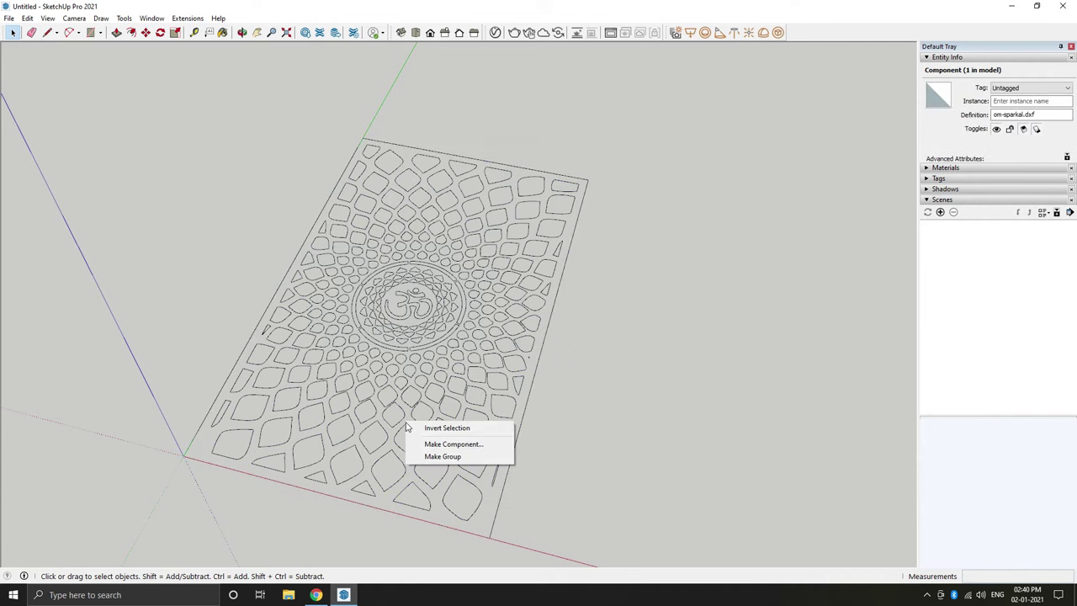
pyautogui.click(403, 440)
pyautogui.rightClick(397, 435)
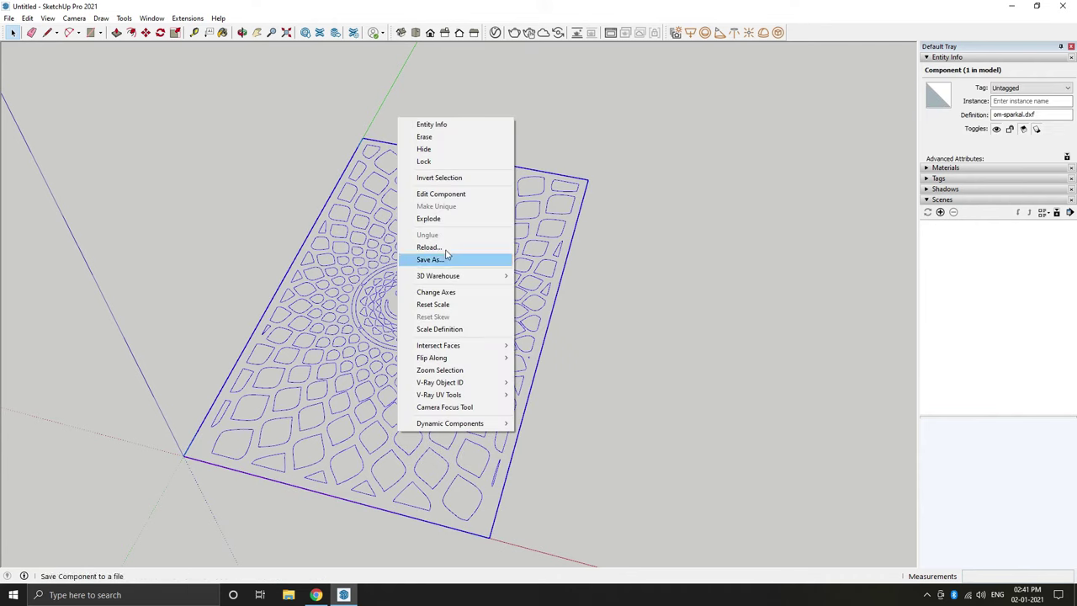
pyautogui.click(444, 215)
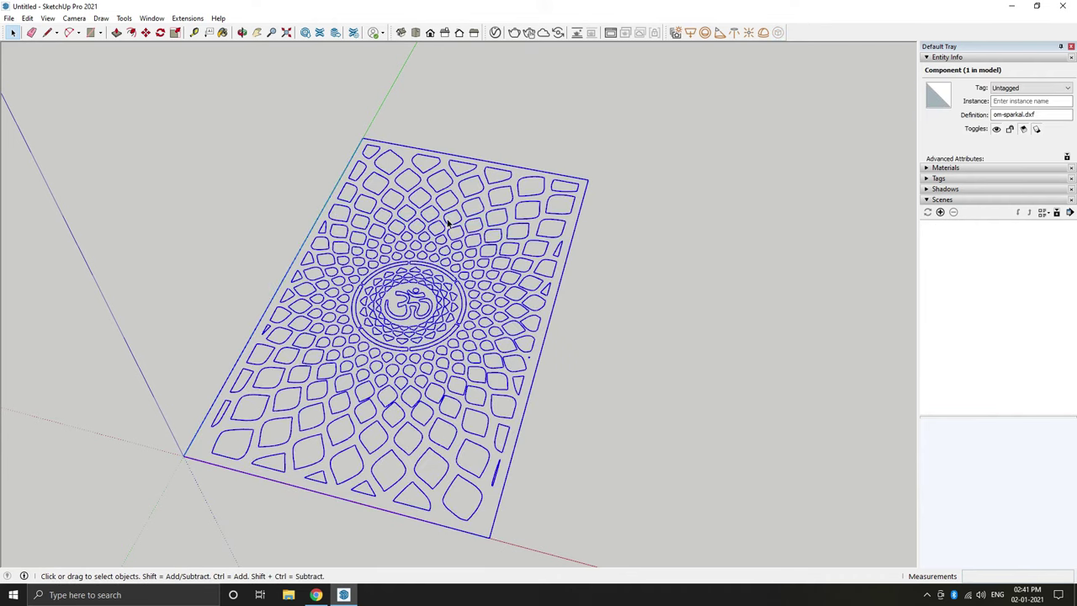
pyautogui.click(594, 265)
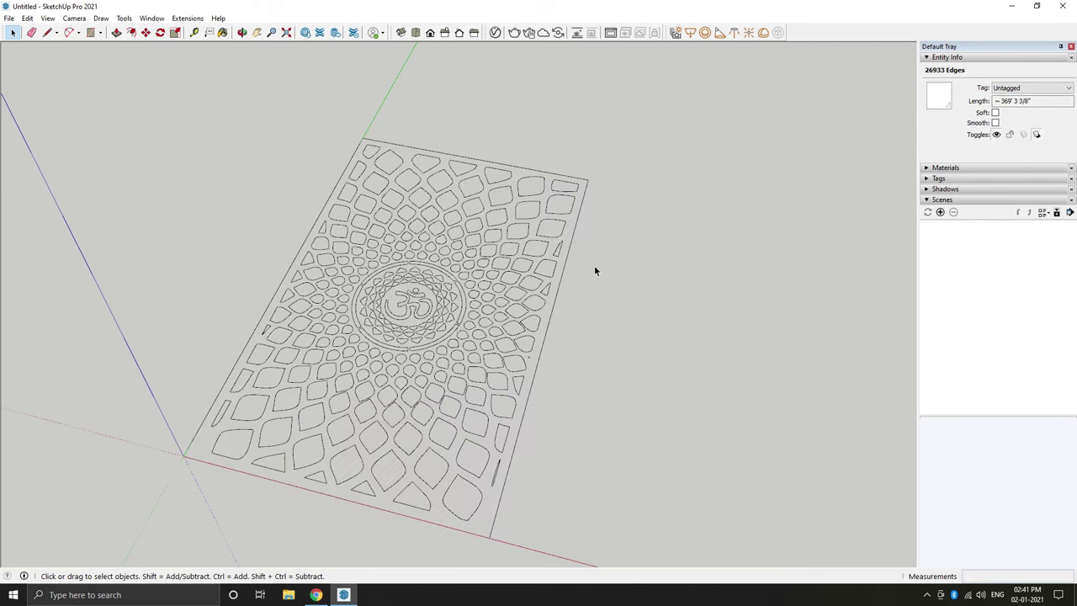
# Step: Draw a corner-to-corner rectangle over the pattern to create faces, then select it all
pyautogui.press('r')
pyautogui.click(363, 139)
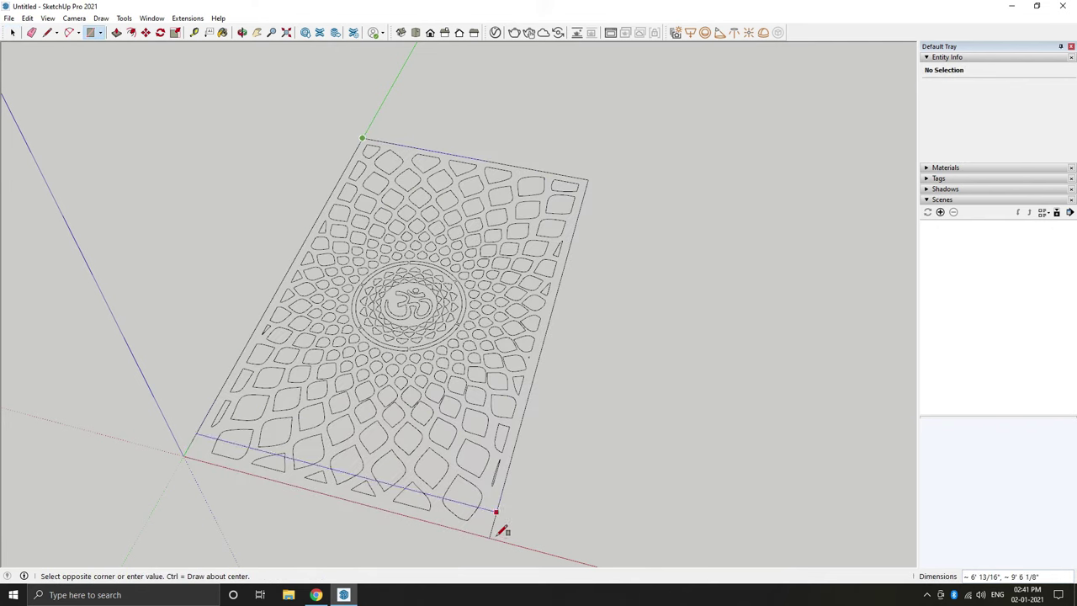
pyautogui.click(491, 535)
pyautogui.press('space')
pyautogui.click(490, 531)
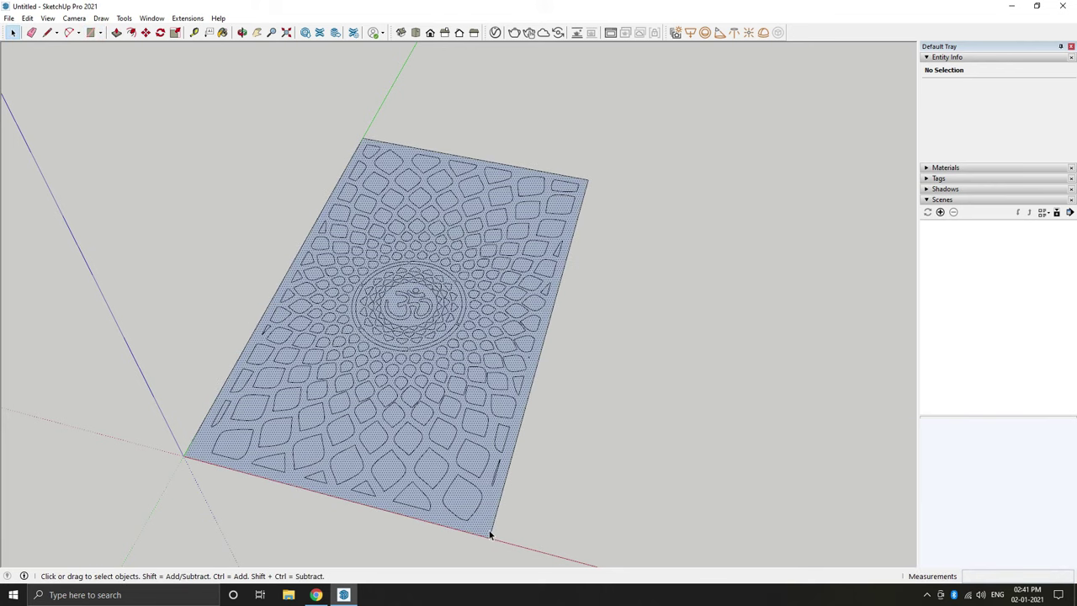
pyautogui.moveTo(530, 560); pyautogui.dragTo(168, 52)
pyautogui.moveTo(353, 320); pyautogui.dragTo(429, 381, button='middle')
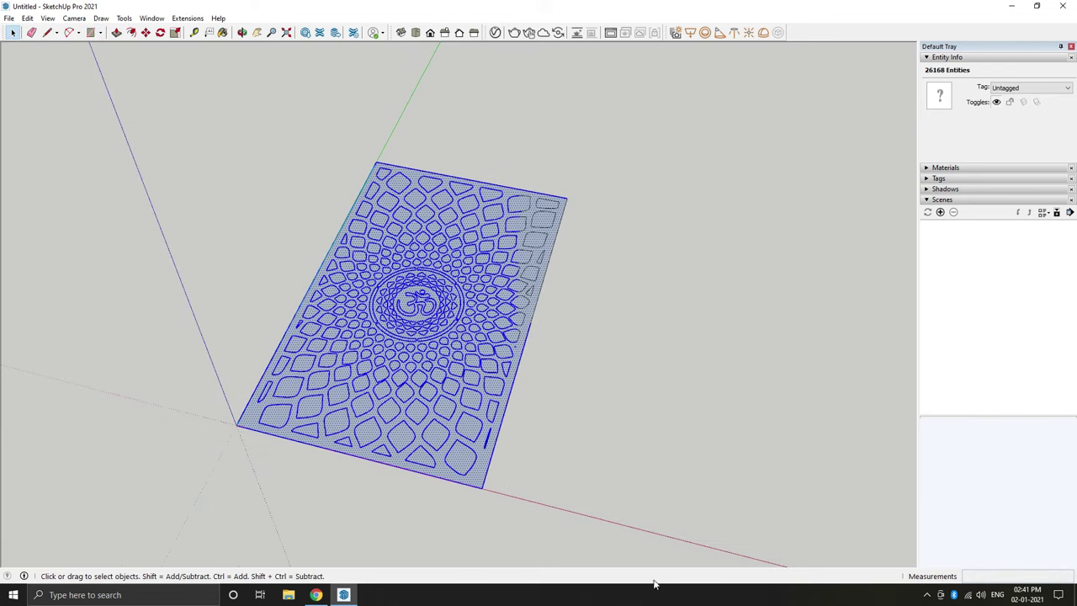
# Step: Group the faced pattern and flip the group along its blue axis
pyautogui.rightClick(428, 369)
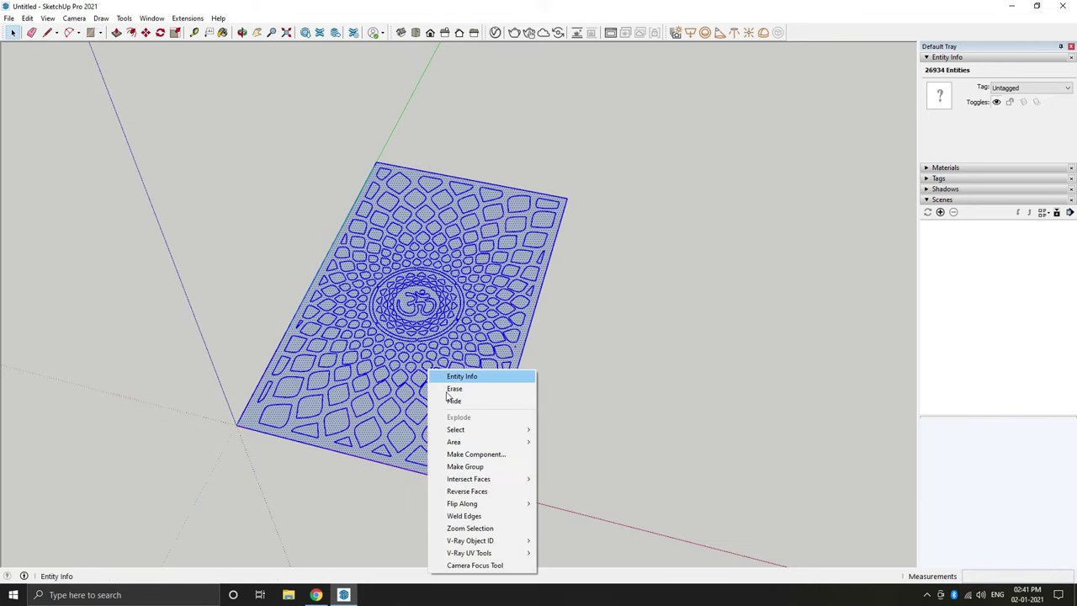
pyautogui.click(486, 464)
pyautogui.rightClick(430, 345)
pyautogui.moveTo(461, 512)
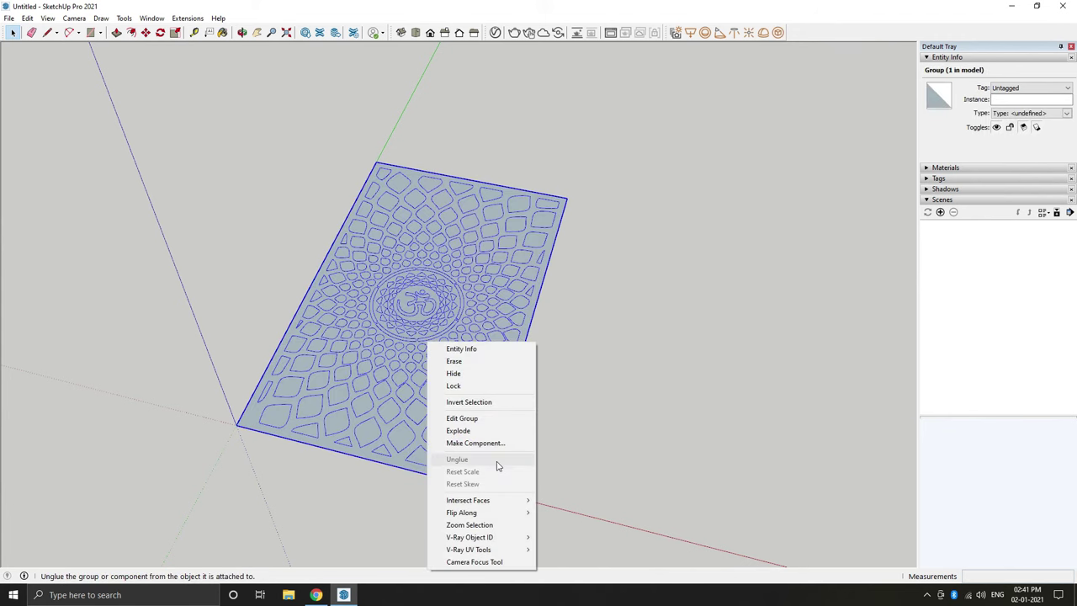
pyautogui.click(562, 537)
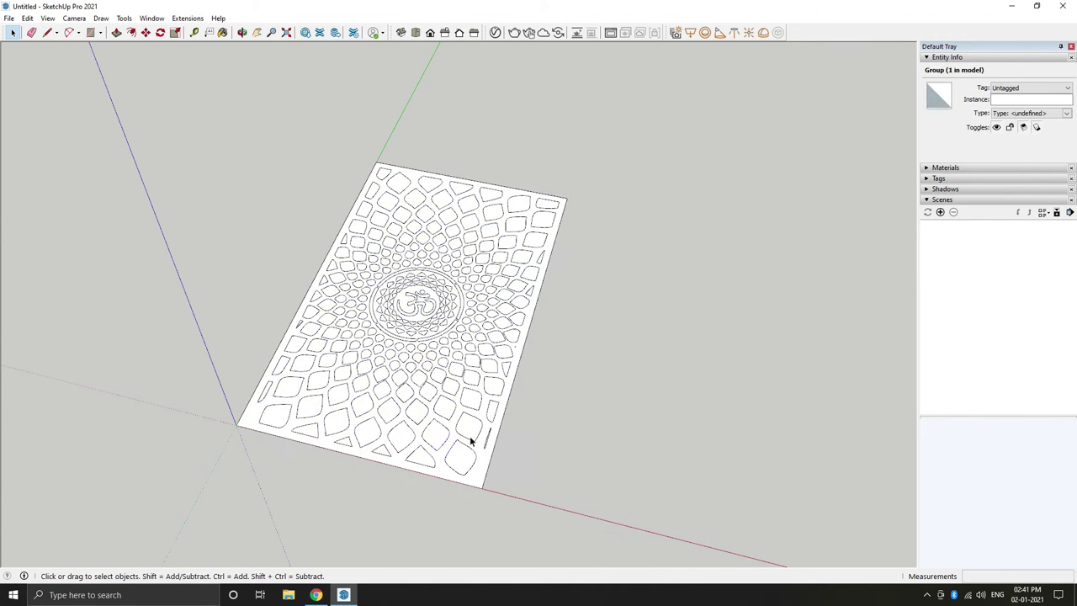
pyautogui.rightClick(432, 402)
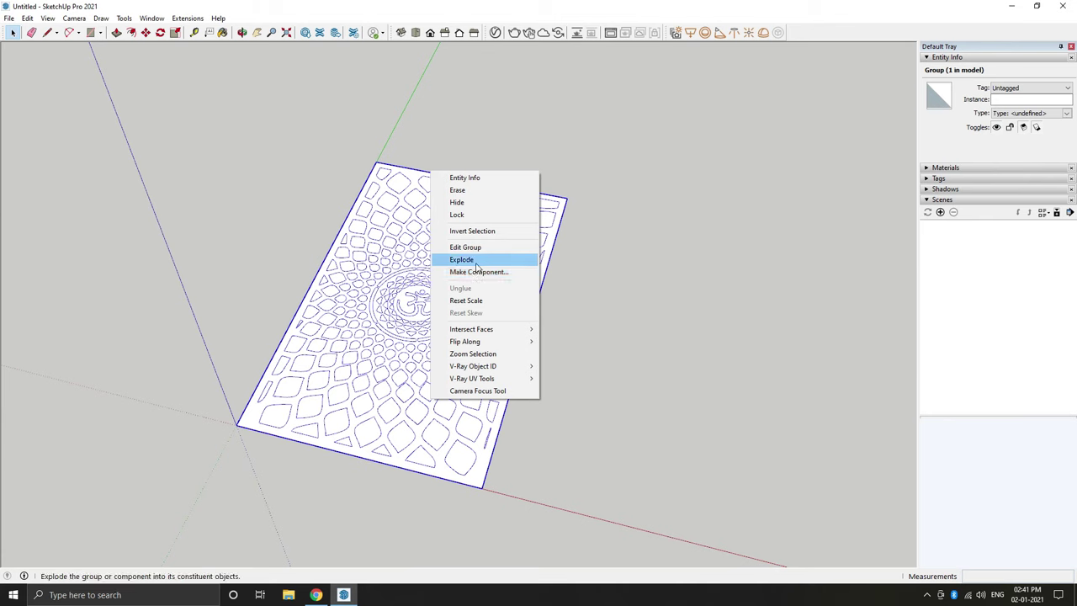
pyautogui.click(463, 399)
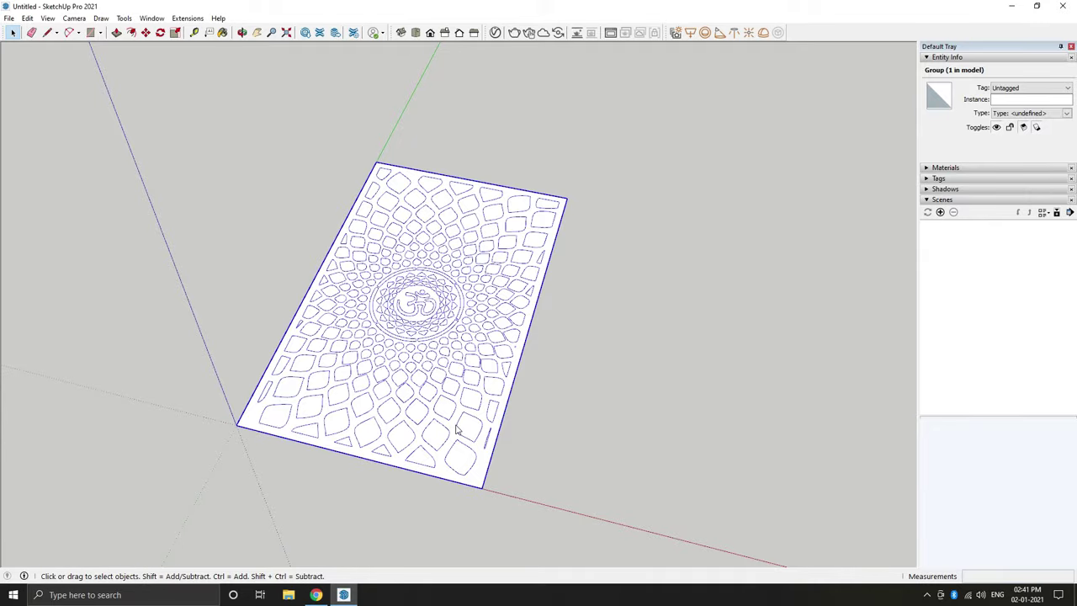
# Step: Select faces inside the cut-out shapes and delete the first one to open a hole
pyautogui.scroll(3, 470, 486)
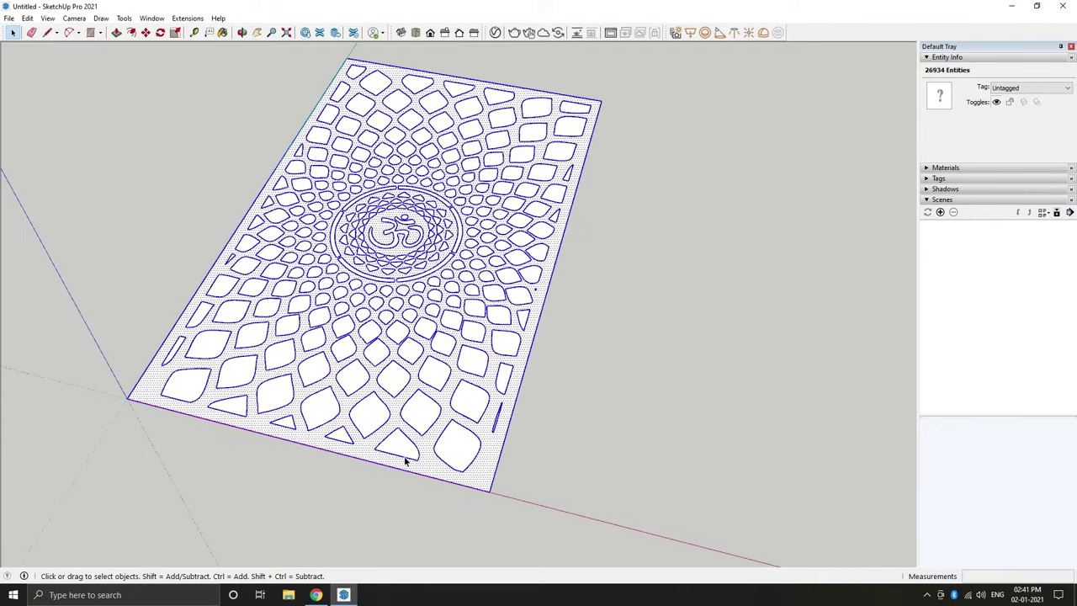
pyautogui.moveTo(406, 457)
pyautogui.mouseDown(button='middle')
pyautogui.moveTo(600, 408)
pyautogui.moveTo(637, 500)
pyautogui.moveTo(495, 500)
pyautogui.mouseUp(button='middle')
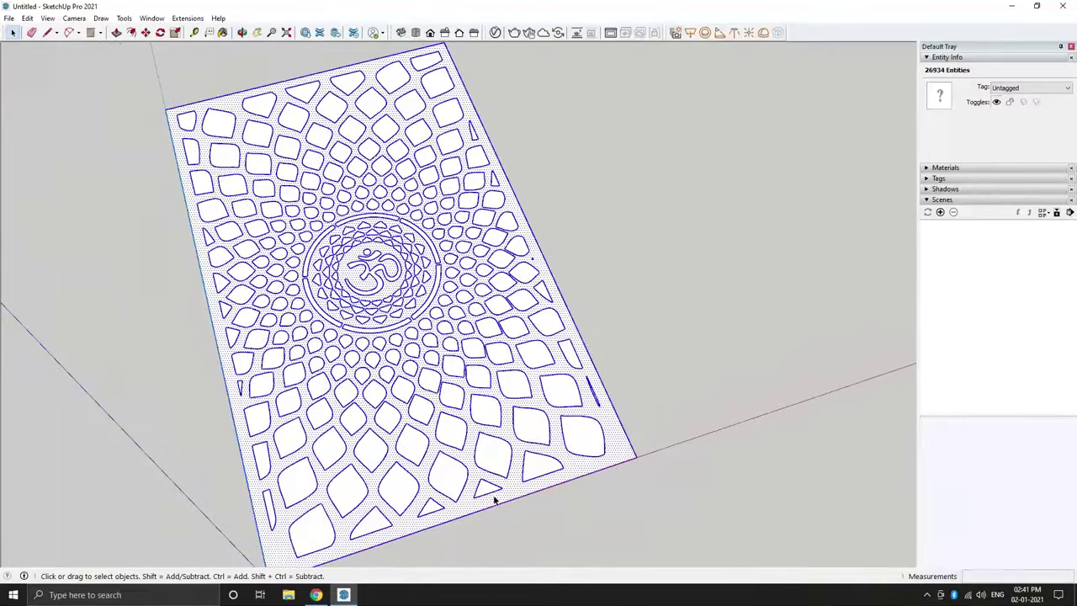
pyautogui.click(490, 455)
pyautogui.moveTo(515, 414)
pyautogui.mouseDown(button='middle')
pyautogui.moveTo(560, 435)
pyautogui.moveTo(601, 337)
pyautogui.moveTo(281, 338)
pyautogui.moveTo(440, 367)
pyautogui.moveTo(425, 298)
pyautogui.moveTo(410, 370)
pyautogui.moveTo(461, 412)
pyautogui.mouseUp(button='middle')
pyautogui.scroll(2, 425, 298)
pyautogui.click(446, 384)
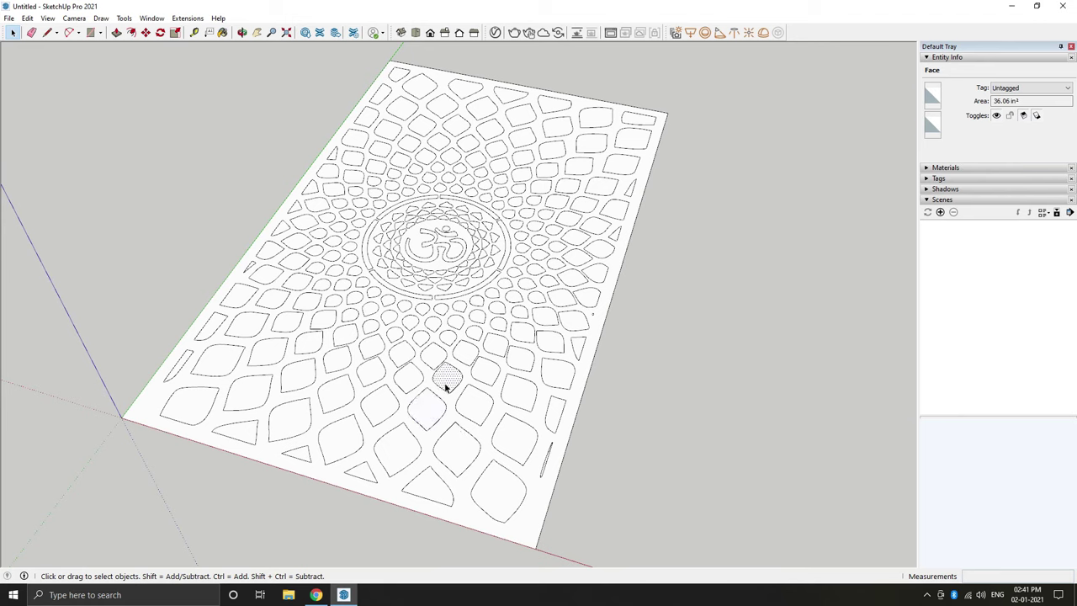
pyautogui.click(492, 501)
pyautogui.press('Delete')
# Step: Delete the five remaining cut-out faces, leaving open jali holes
pyautogui.click(511, 437)
pyautogui.press('Delete')
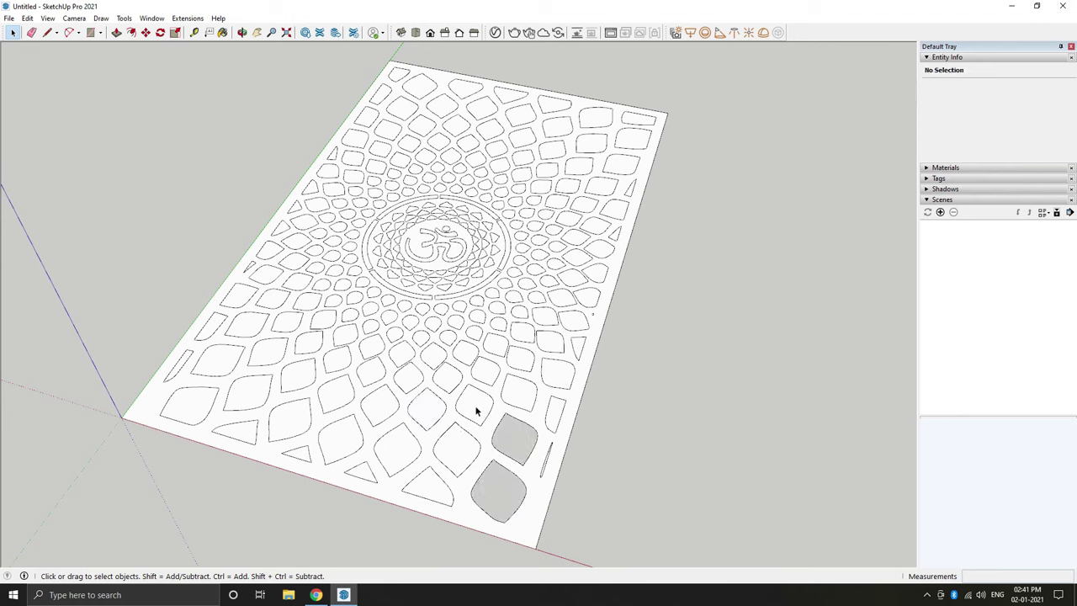
pyautogui.click(475, 411)
pyautogui.press('Delete')
pyautogui.click(524, 392)
pyautogui.press('Delete')
pyautogui.click(527, 364)
pyautogui.press('Delete')
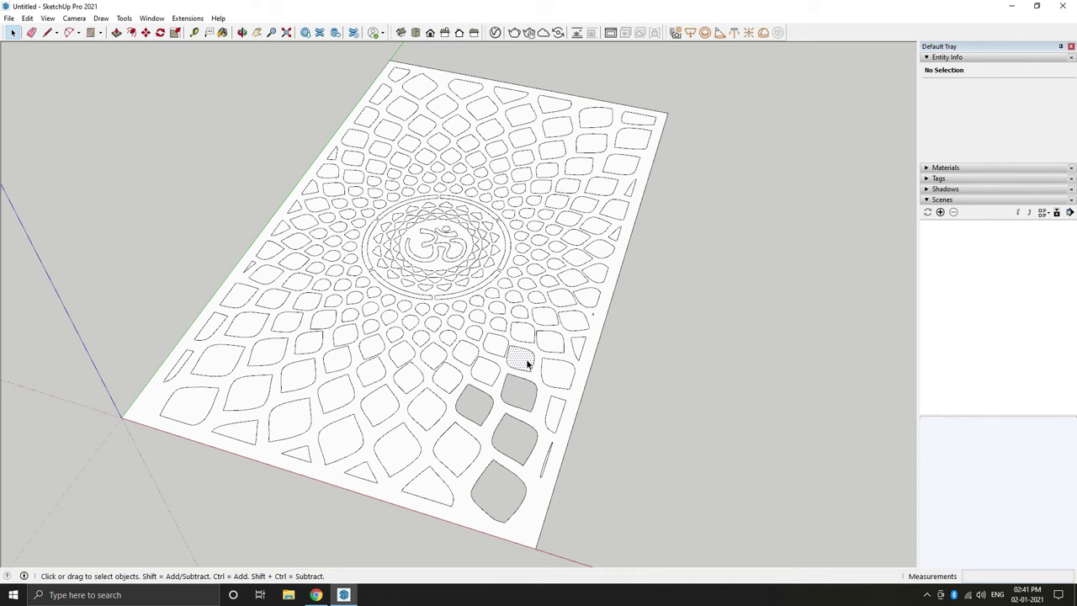
pyautogui.click(523, 330)
pyautogui.press('Delete')
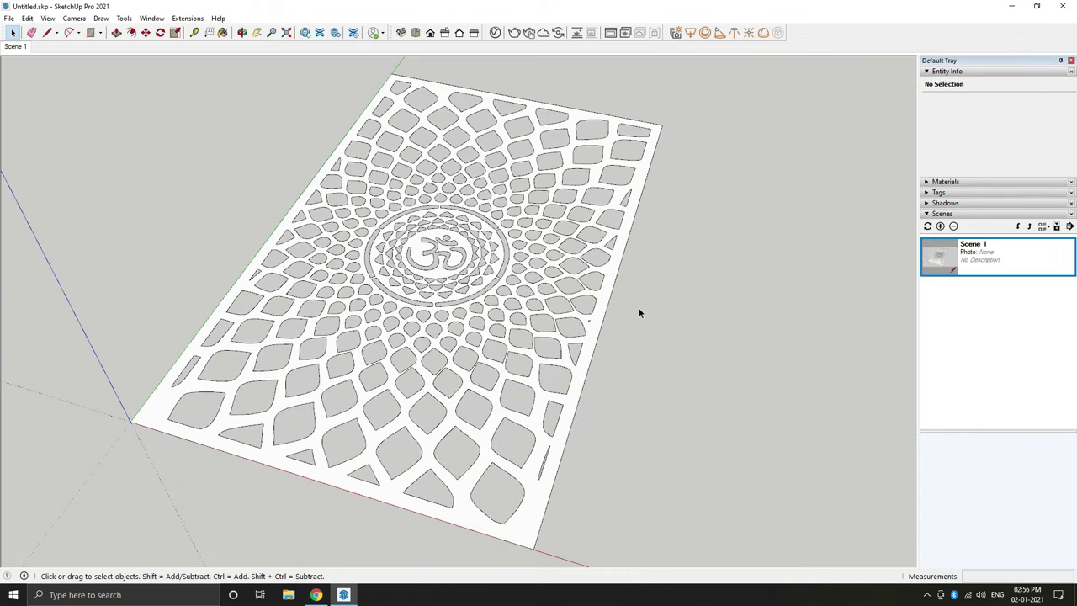
# Step: Select the entire perforated pattern and make it Component#1
pyautogui.moveTo(451, 477)
pyautogui.mouseDown(button='middle')
pyautogui.moveTo(594, 318)
pyautogui.moveTo(728, 320)
pyautogui.moveTo(811, 403)
pyautogui.moveTo(461, 427)
pyautogui.moveTo(440, 384)
pyautogui.moveTo(481, 496)
pyautogui.mouseUp(button='middle')
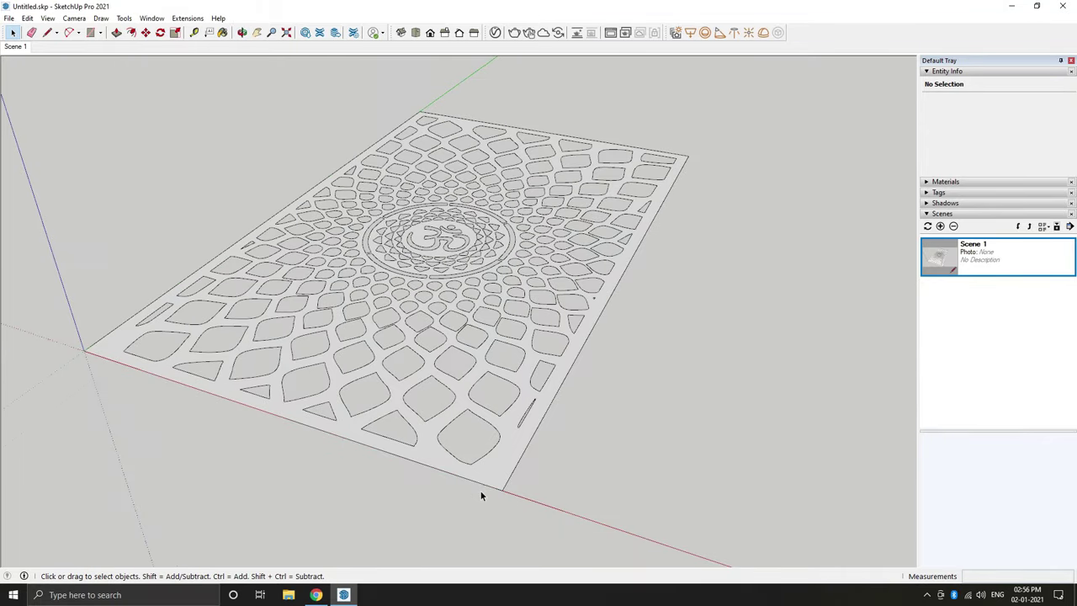
pyautogui.hotkey('ctrl', 'a')
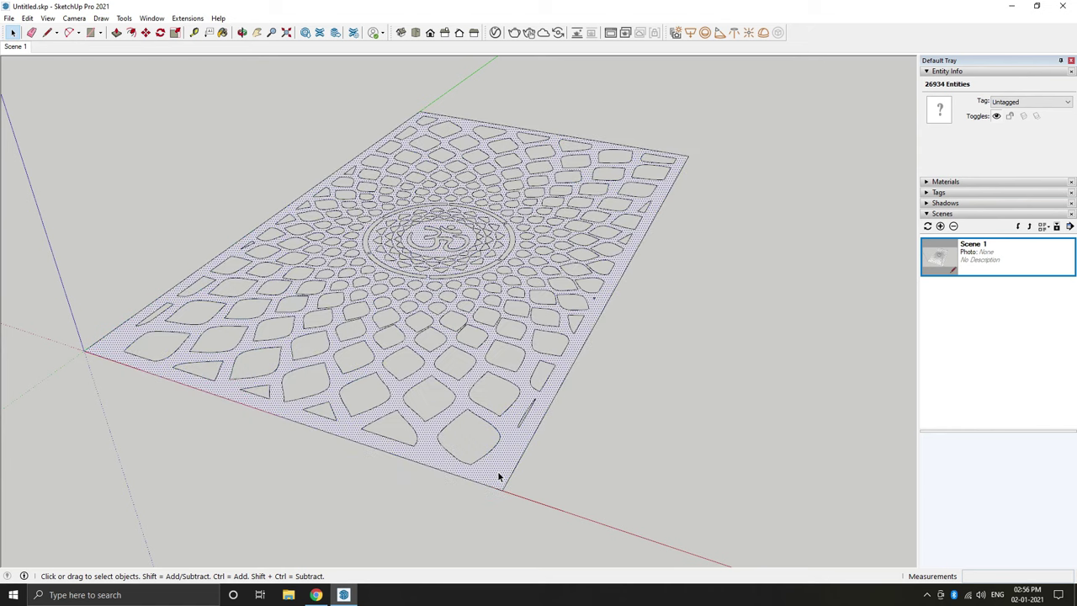
pyautogui.rightClick(500, 476)
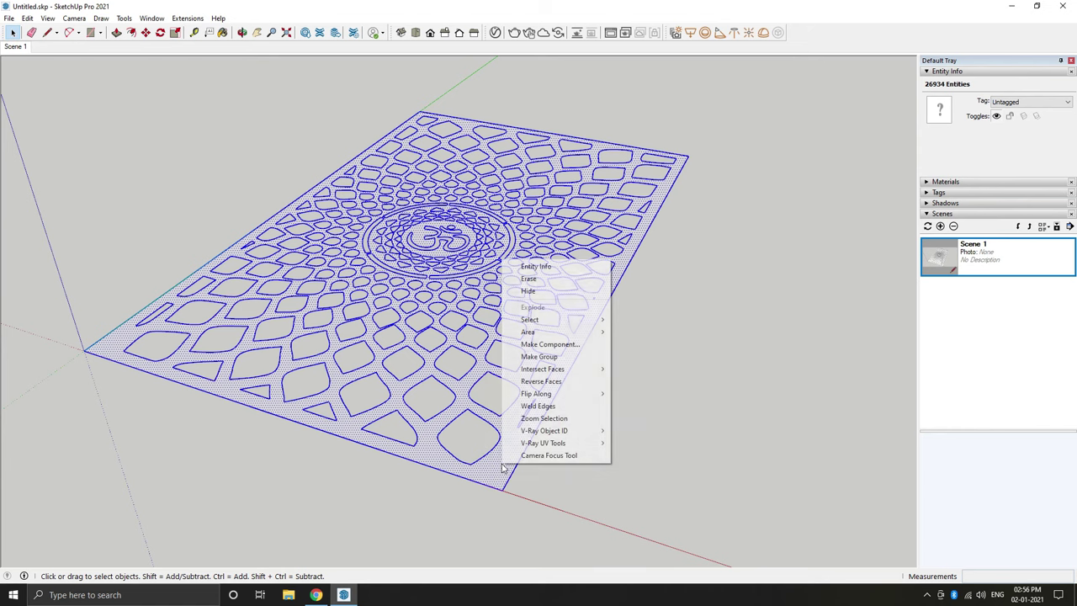
pyautogui.click(542, 344)
pyautogui.click(551, 413)
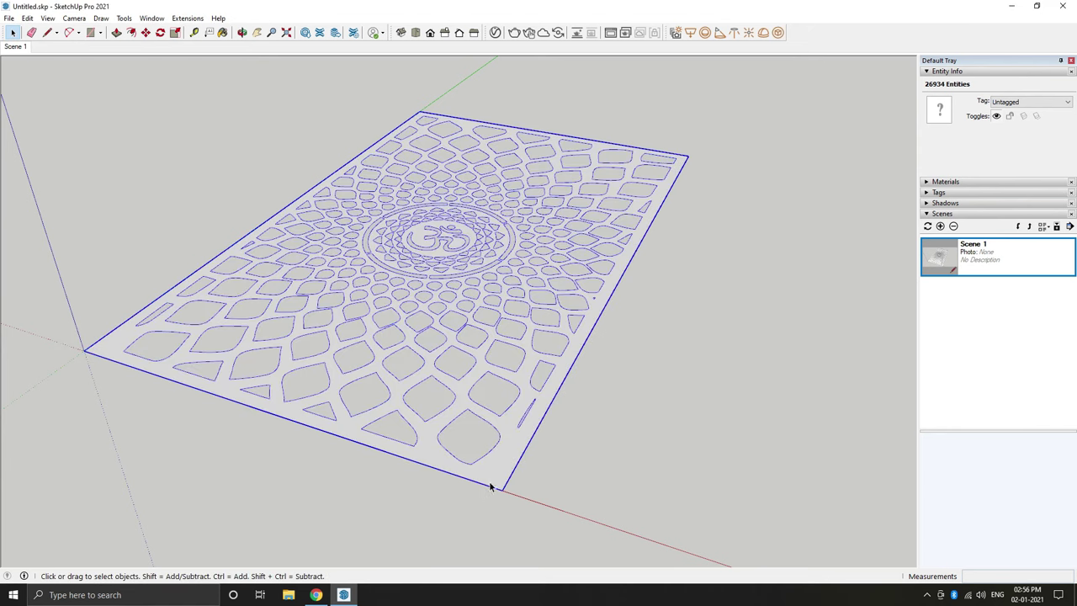
pyautogui.moveTo(492, 421)
pyautogui.mouseDown(button='middle')
pyautogui.moveTo(488, 435)
pyautogui.moveTo(512, 461)
pyautogui.mouseUp(button='middle')
# Step: Inside the component, push/pull the pattern face up into a thick panel, then exit editing
pyautogui.doubleClick(514, 444)
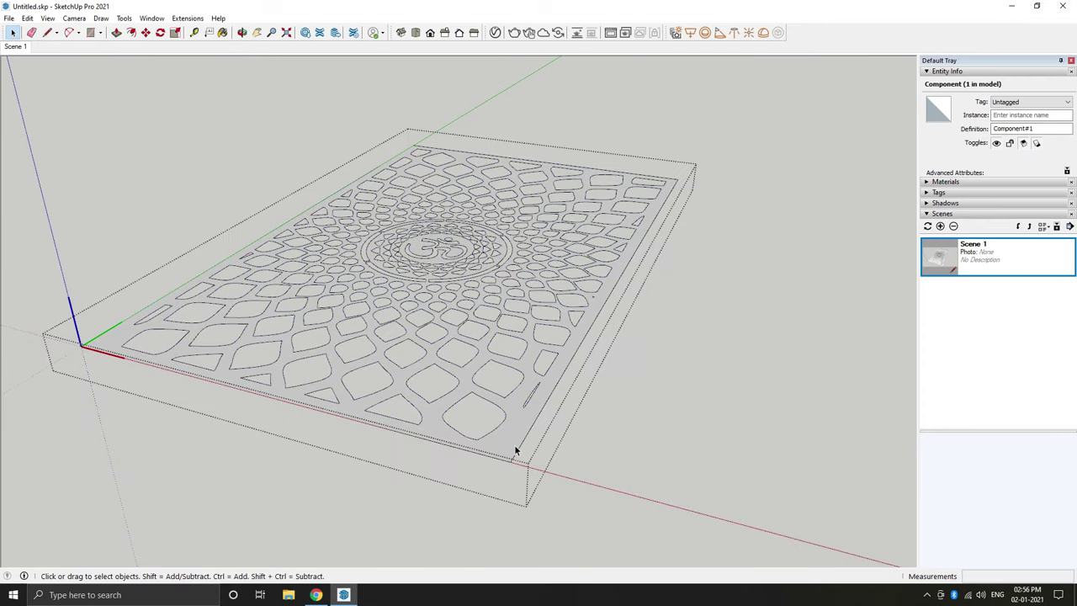
pyautogui.press('p')
pyautogui.click(516, 444)
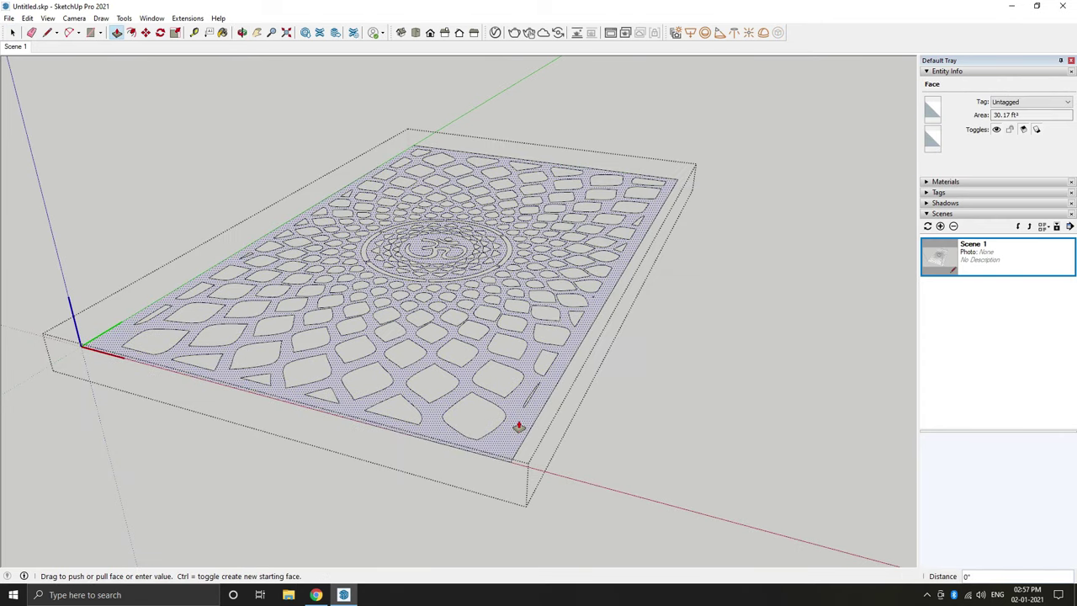
pyautogui.click(518, 427)
pyautogui.press('space')
pyautogui.click(577, 391)
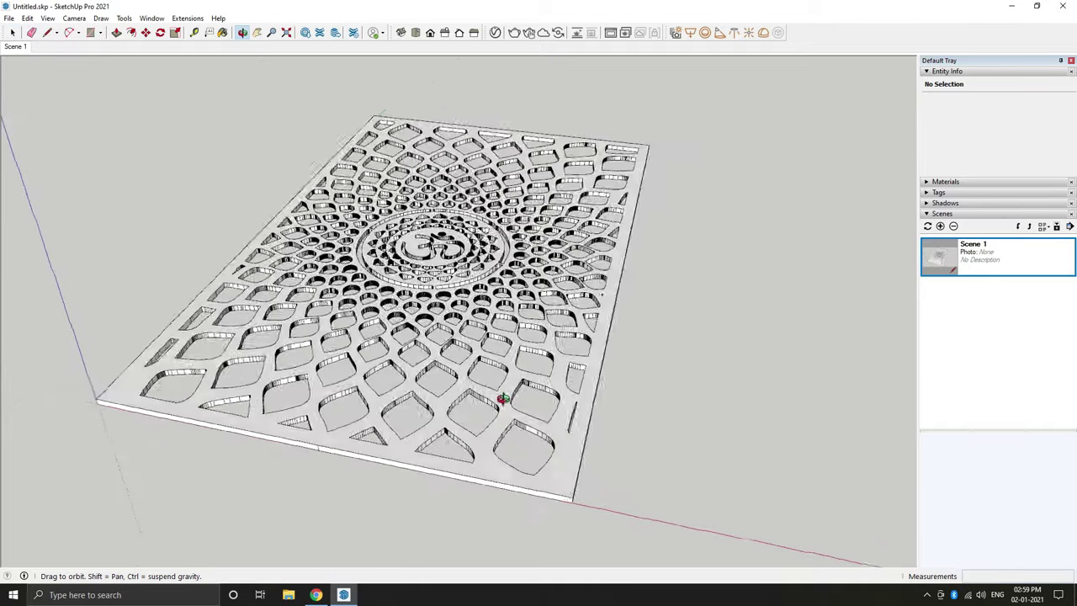
pyautogui.moveTo(438, 348)
pyautogui.mouseDown(button='middle')
pyautogui.moveTo(769, 510)
pyautogui.moveTo(476, 528)
pyautogui.moveTo(284, 140)
pyautogui.moveTo(536, 438)
pyautogui.mouseUp(button='middle')
pyautogui.scroll(3, 769, 509)
pyautogui.scroll(-2, 530, 425)
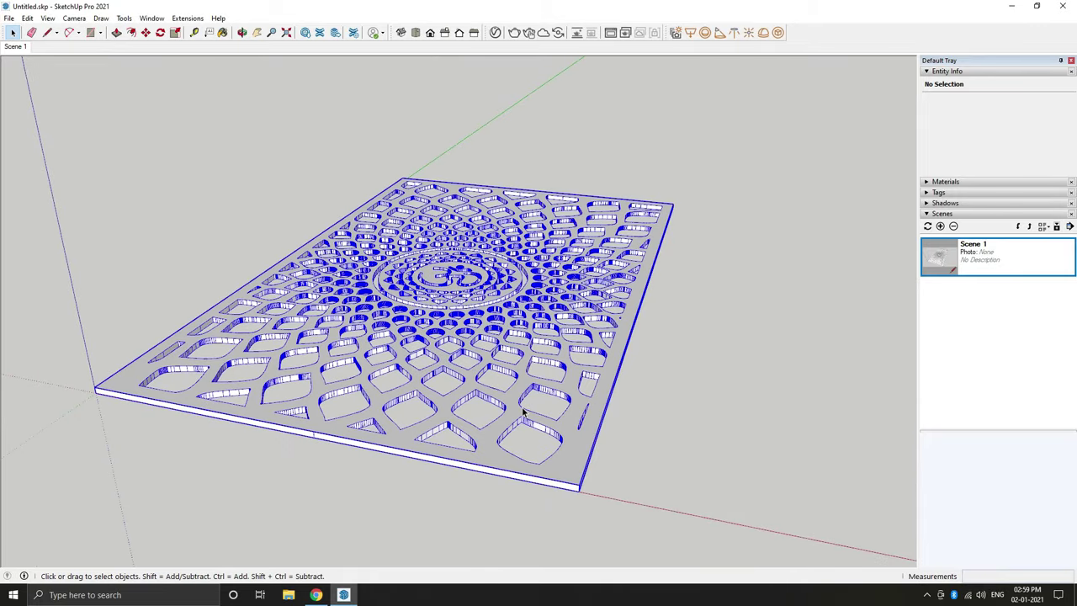
# Step: Inside the panel component, soften and smooth all edges at 20 degrees with smooth normals
pyautogui.doubleClick(521, 437)
pyautogui.click(523, 410)
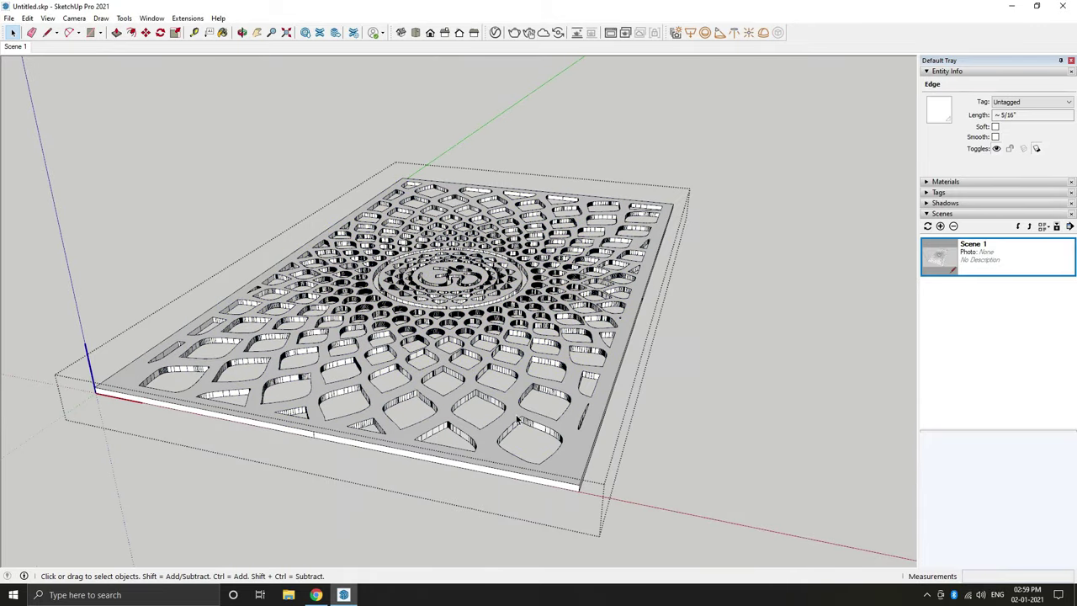
pyautogui.click(519, 421)
pyautogui.tripleClick(519, 423)
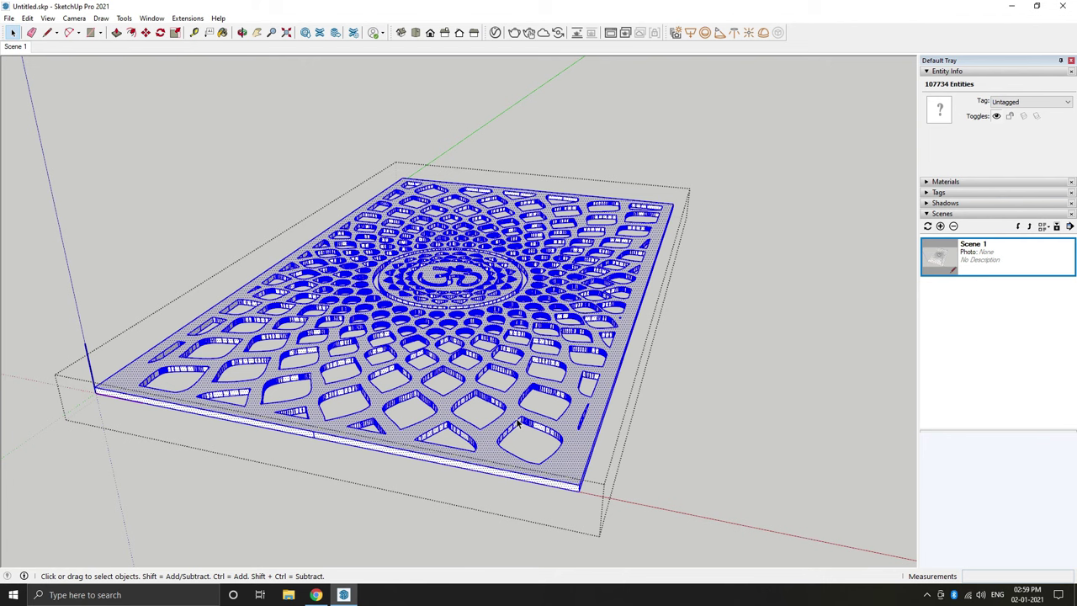
pyautogui.rightClick(516, 418)
pyautogui.click(581, 357)
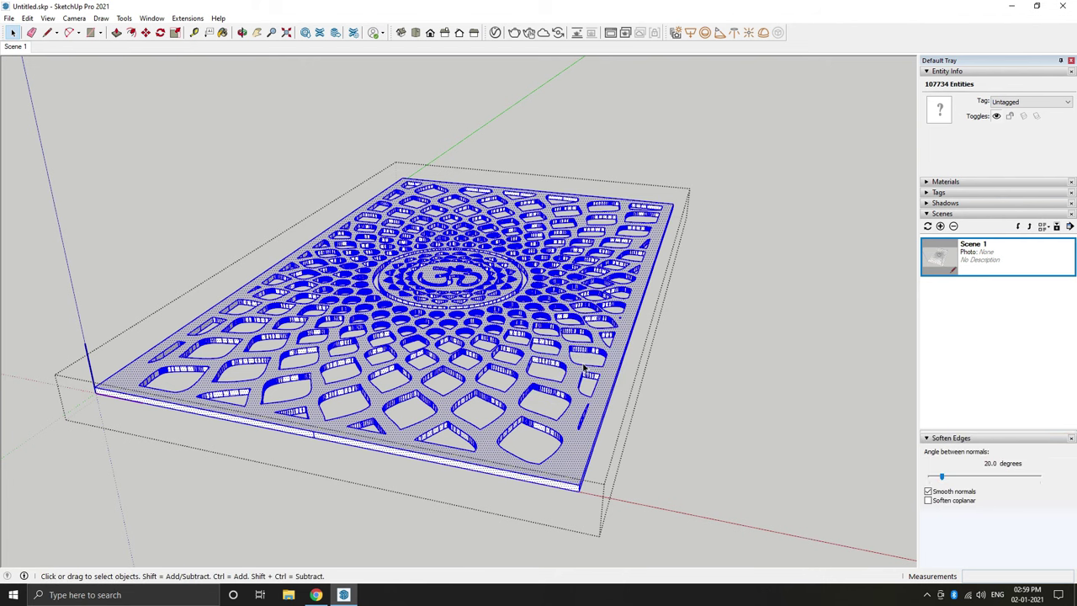
pyautogui.click(635, 420)
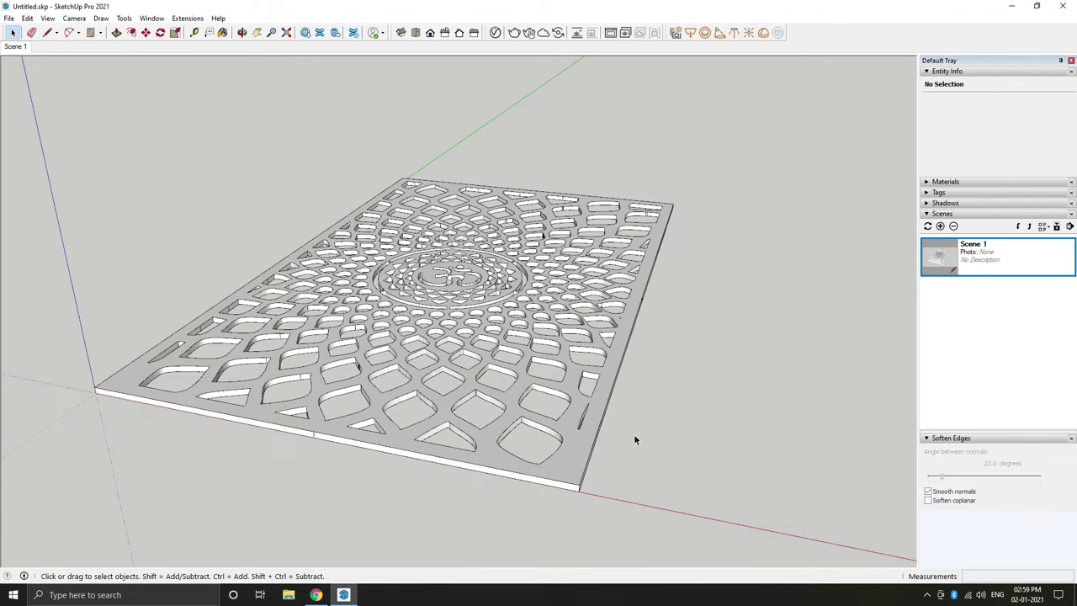
# Step: Run CleanUp³ on the selected jali component, erasing hidden geometry and purging unused styles
pyautogui.click(579, 473)
pyautogui.moveTo(578, 474)
pyautogui.mouseDown(button='middle')
pyautogui.moveTo(344, 300)
pyautogui.moveTo(456, 440)
pyautogui.moveTo(336, 440)
pyautogui.moveTo(156, 311)
pyautogui.moveTo(265, 284)
pyautogui.moveTo(656, 308)
pyautogui.moveTo(748, 332)
pyautogui.moveTo(747, 407)
pyautogui.moveTo(241, 435)
pyautogui.moveTo(271, 367)
pyautogui.moveTo(218, 269)
pyautogui.mouseUp(button='middle')
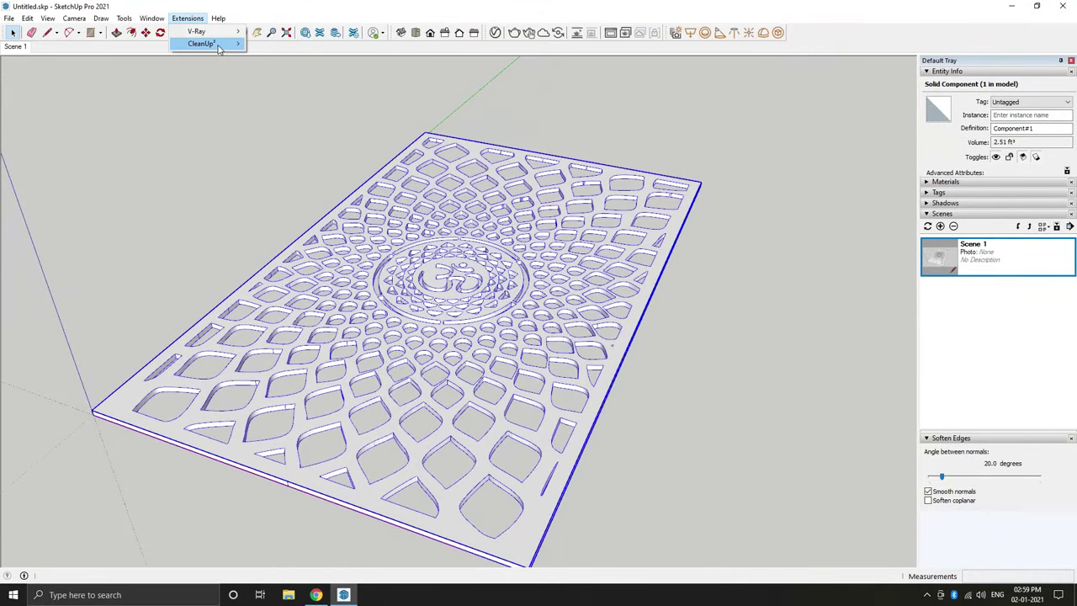
pyautogui.moveTo(202, 44)
pyautogui.click(277, 44)
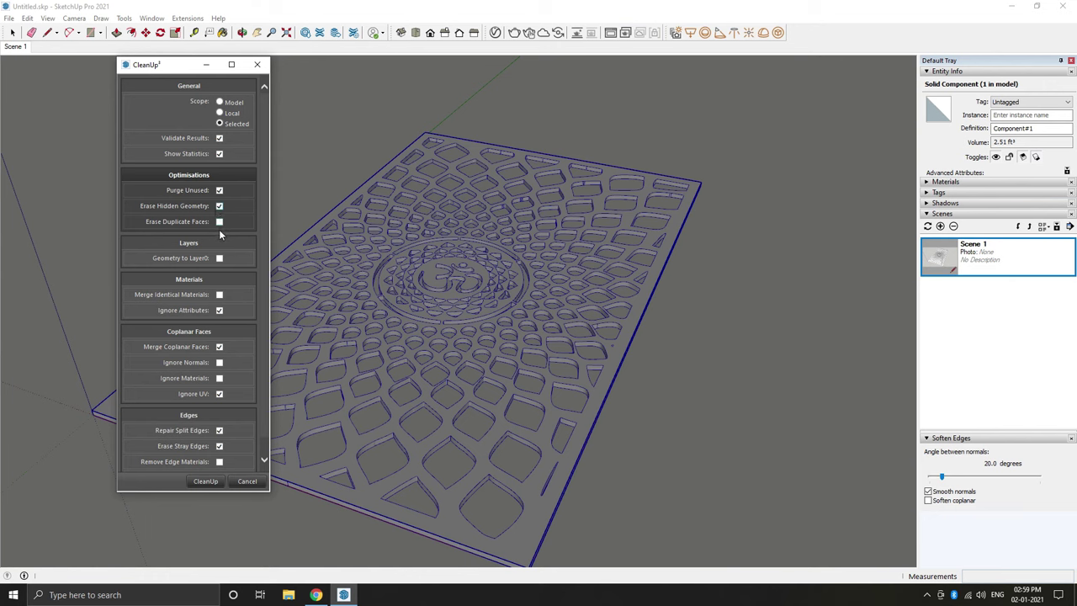
pyautogui.click(216, 486)
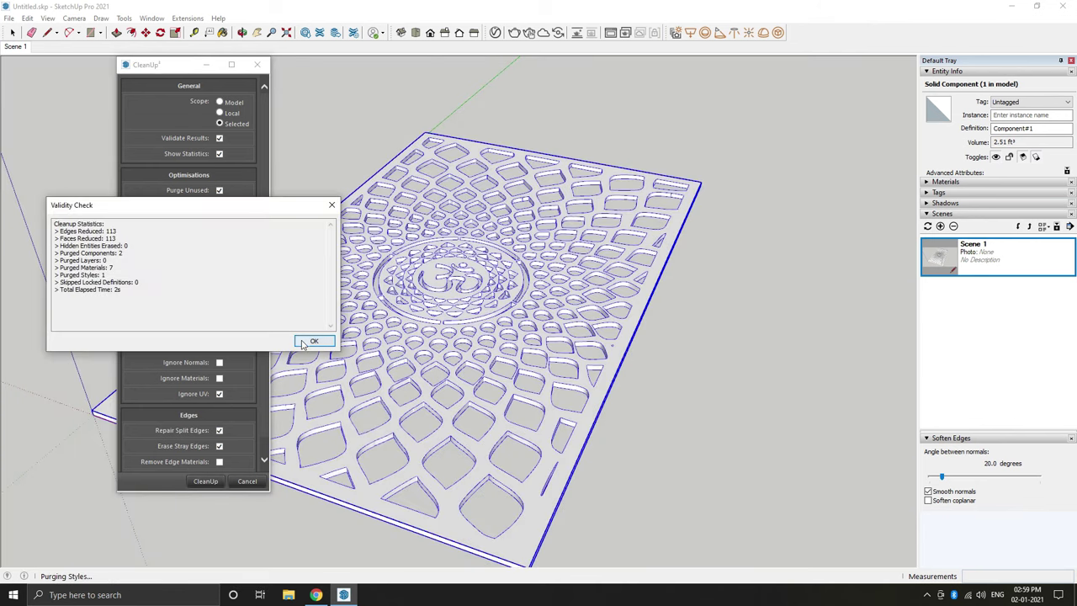
# Step: Dismiss the cleanup statistics and validity check, then view the panel from the top, zoomed in
pyautogui.click(306, 341)
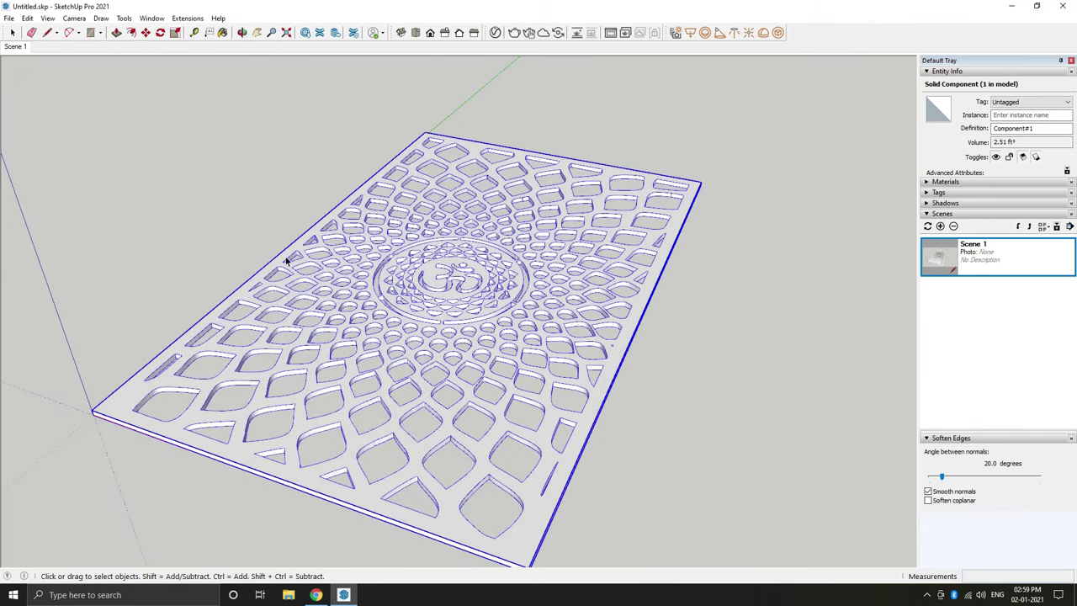
pyautogui.click(664, 361)
pyautogui.click(683, 397)
pyautogui.moveTo(510, 444)
pyautogui.mouseDown(button='middle')
pyautogui.moveTo(567, 384)
pyautogui.moveTo(625, 454)
pyautogui.moveTo(606, 395)
pyautogui.mouseUp(button='middle')
pyautogui.press('space')
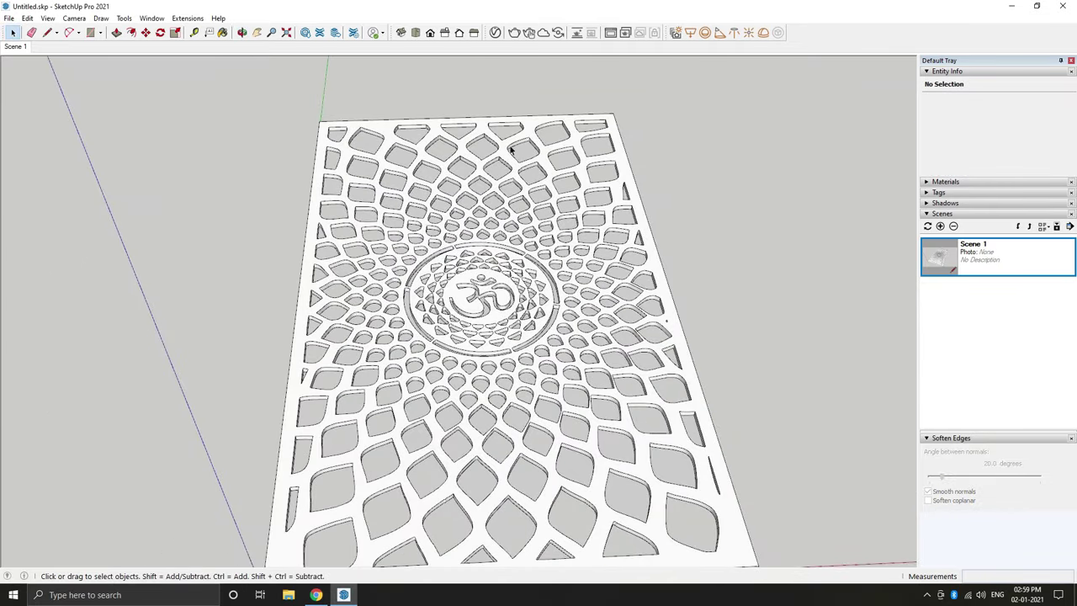
pyautogui.click(415, 32)
pyautogui.scroll(1, 419, 304)
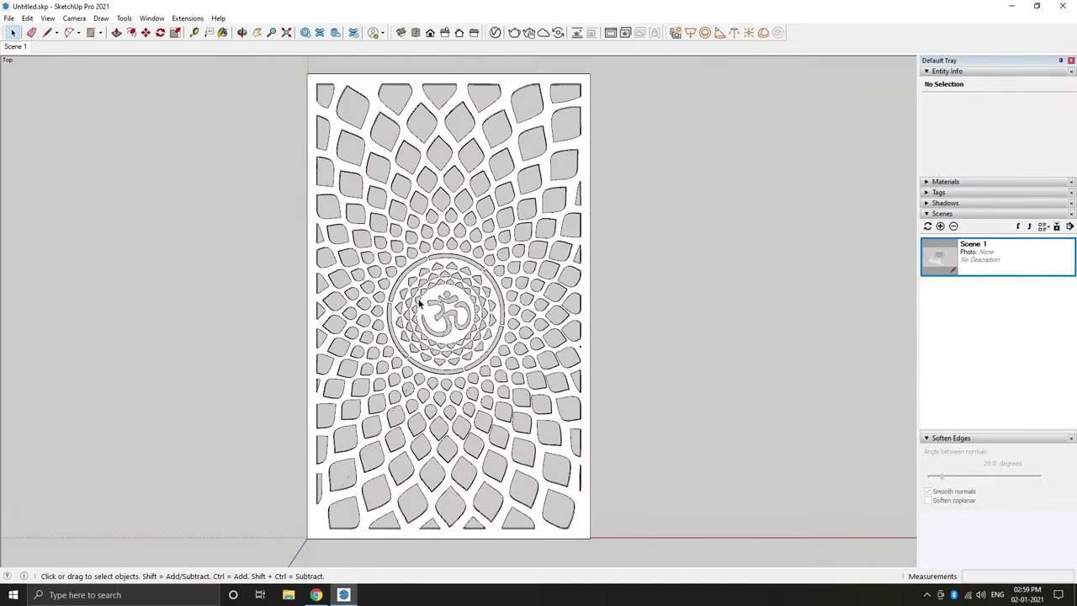